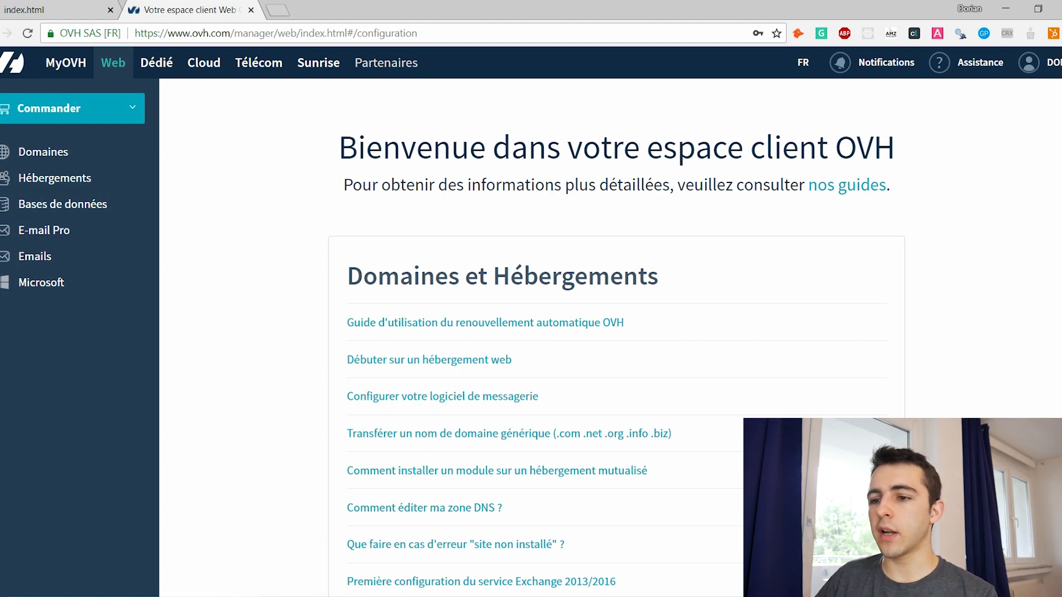
Open the hosting management page for getmydeveloper.com in the OVH customer area.
{"action": "left_click", "coordinate": [22, 151]}
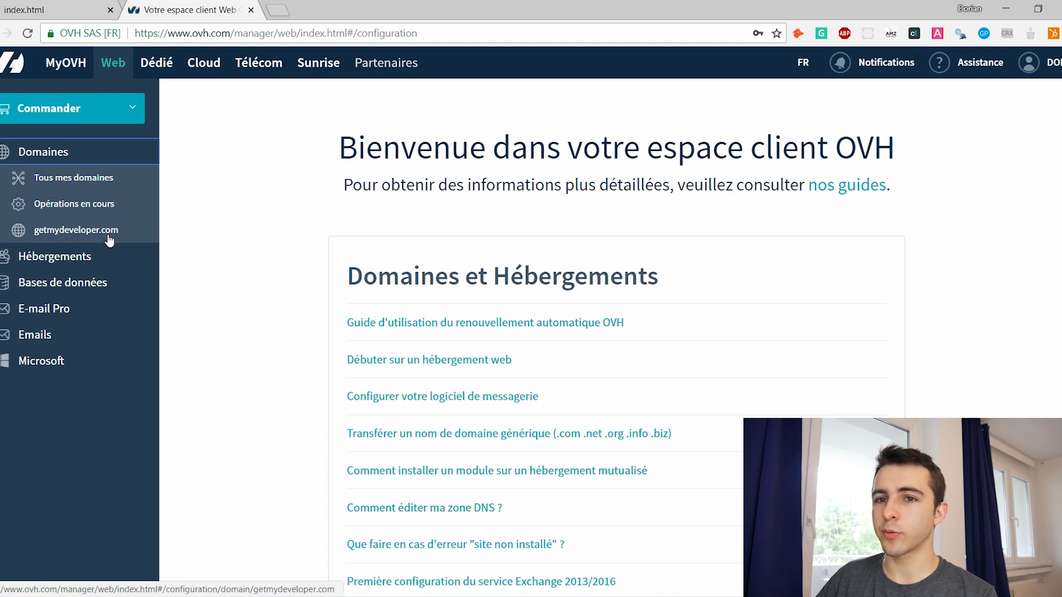
{"action": "left_click", "coordinate": [72, 258]}
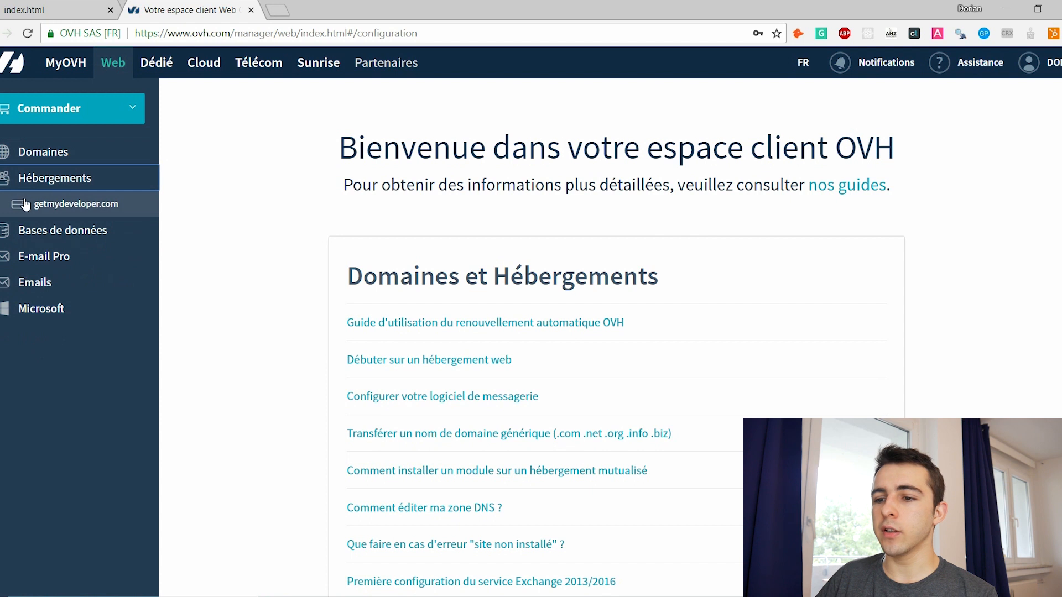
{"action": "left_click", "coordinate": [61, 210]}
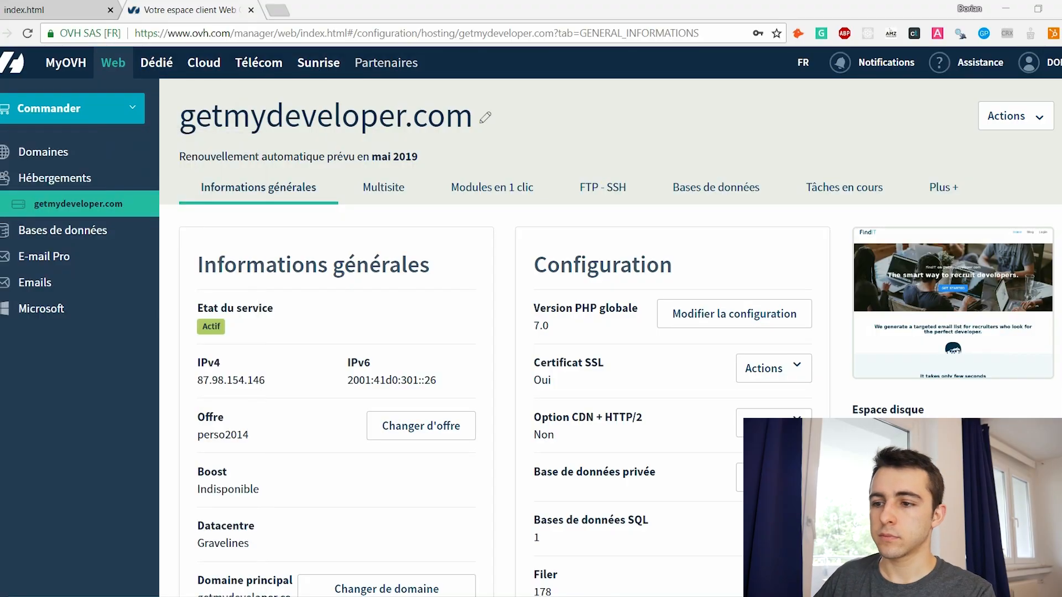
Switch to FileZilla, connect to the Getmydeveloper.com site and open the server's www folder.
{"action": "left_click", "coordinate": [872, 184]}
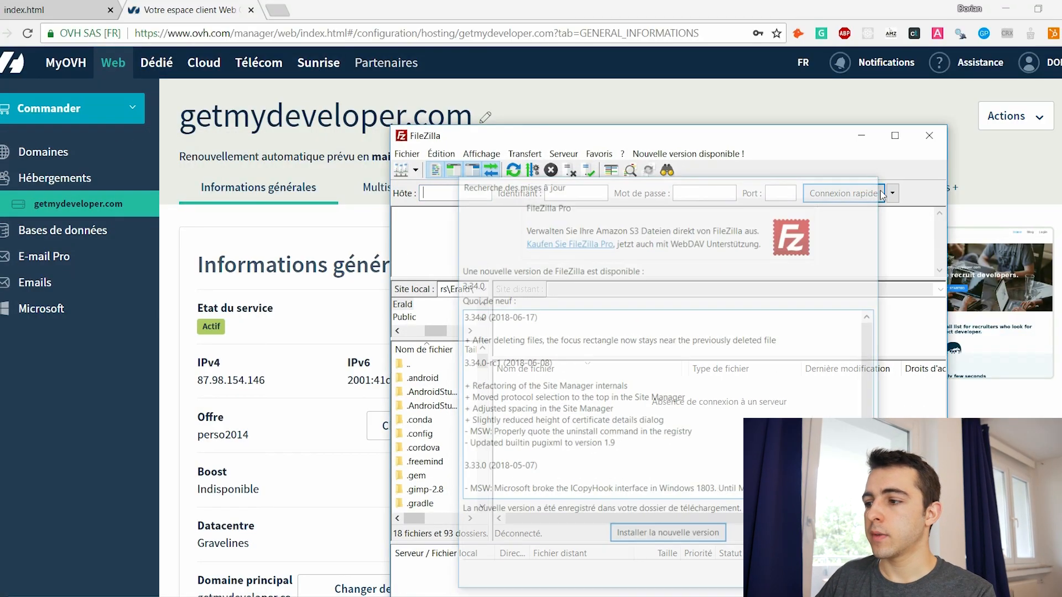
{"action": "left_click_drag", "start_coordinate": [697, 133], "coordinate": [489, 66]}
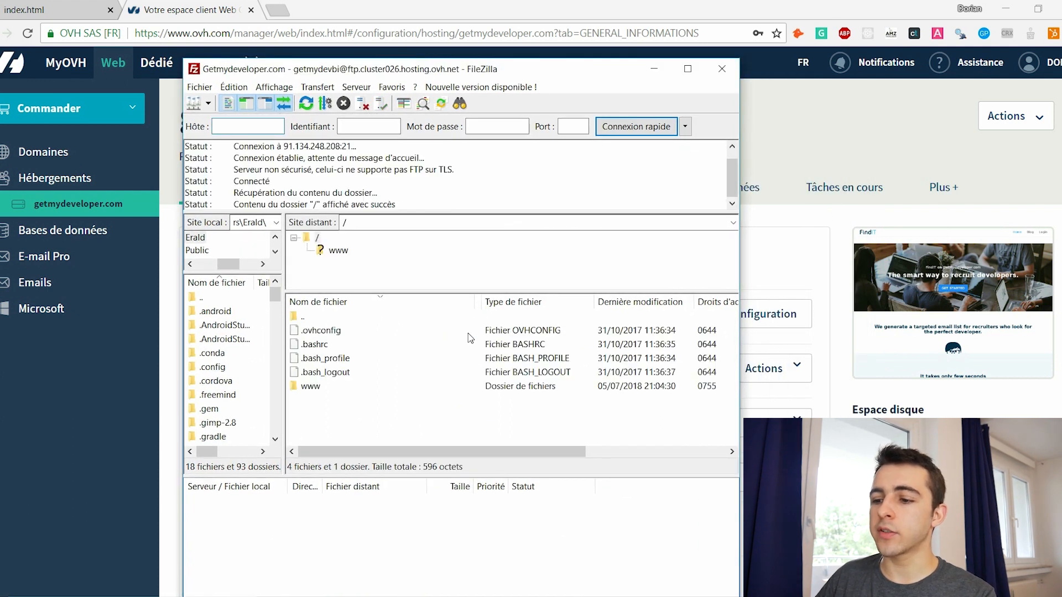
{"action": "double_click", "coordinate": [311, 386]}
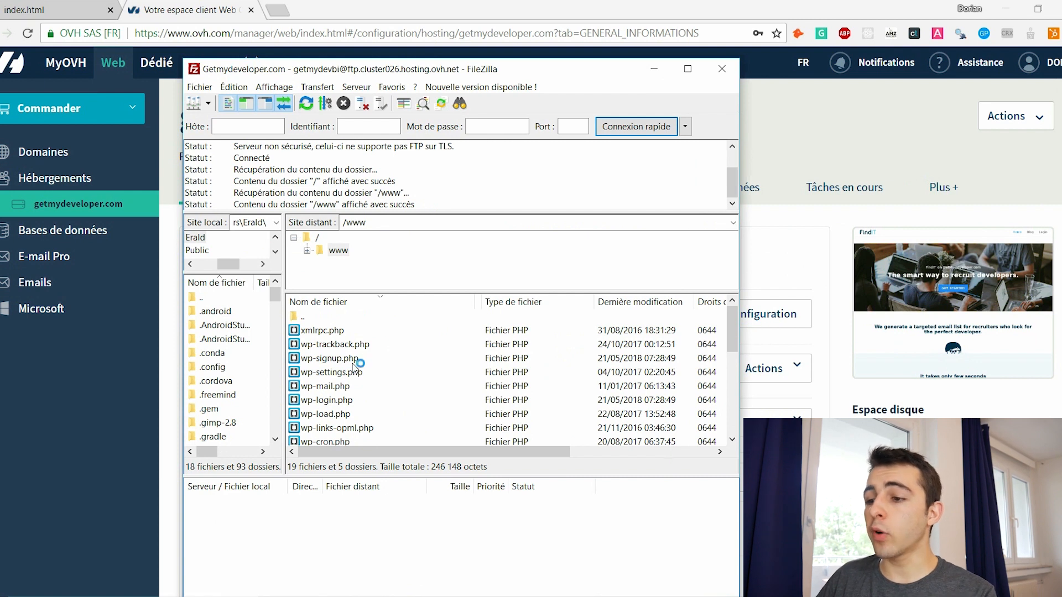
Create a folder named Youtube inside the remote www folder.
{"action": "scroll", "coordinate": [343, 382], "scroll_direction": "down", "scroll_amount": 5}
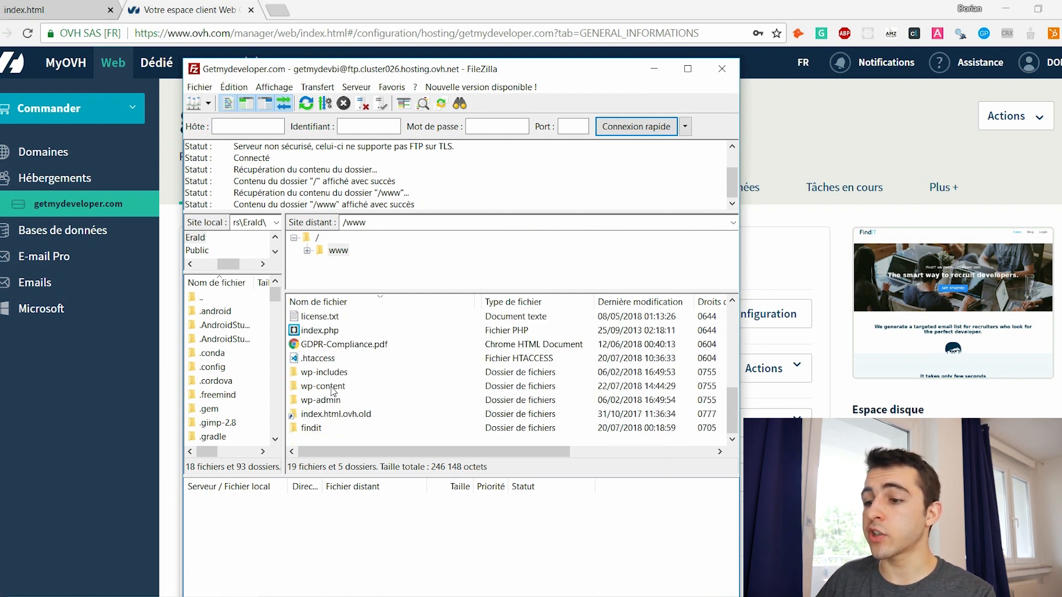
{"action": "scroll", "coordinate": [331, 371], "scroll_direction": "up", "scroll_amount": 1}
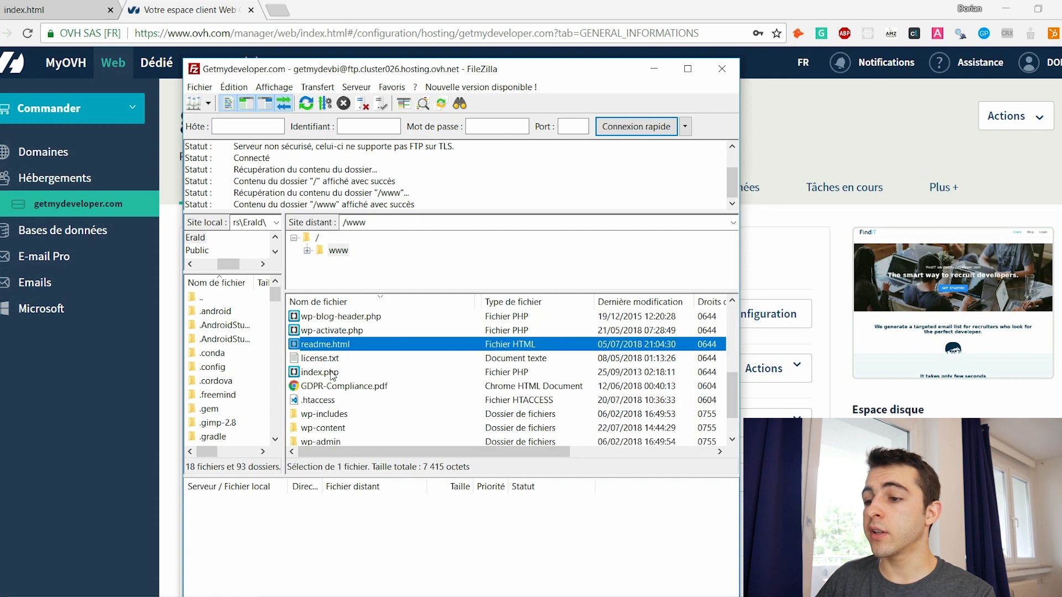
{"action": "scroll", "coordinate": [331, 371], "scroll_direction": "down", "scroll_amount": 1}
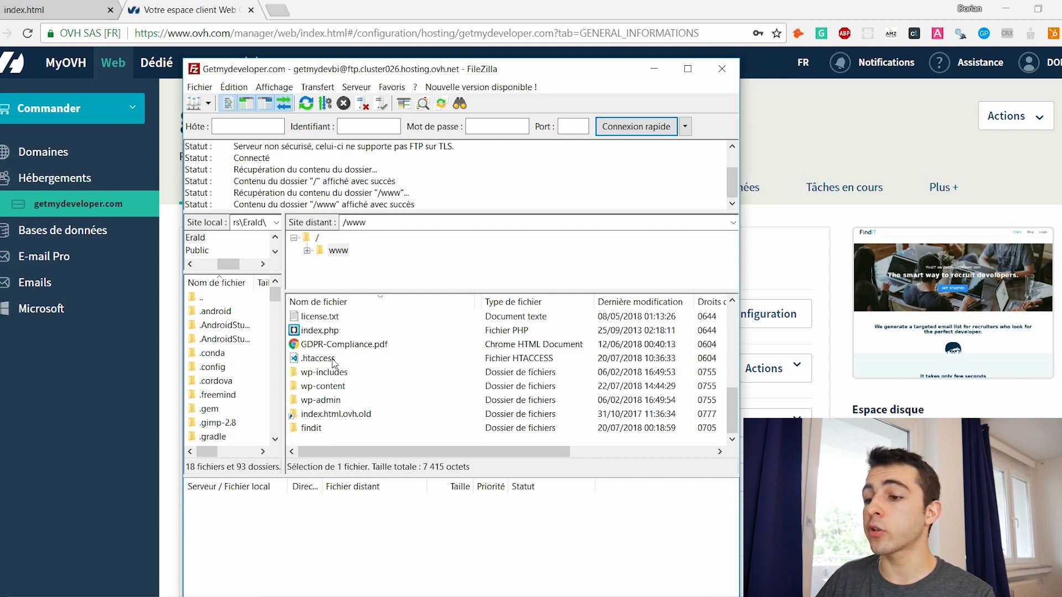
{"action": "right_click", "coordinate": [330, 440]}
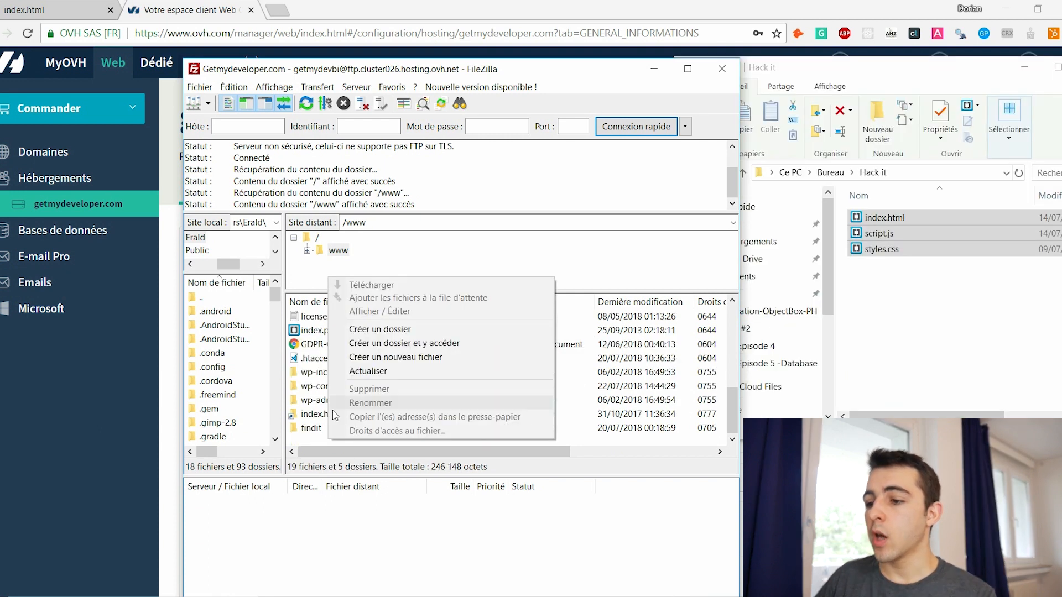
{"action": "left_click", "coordinate": [389, 331]}
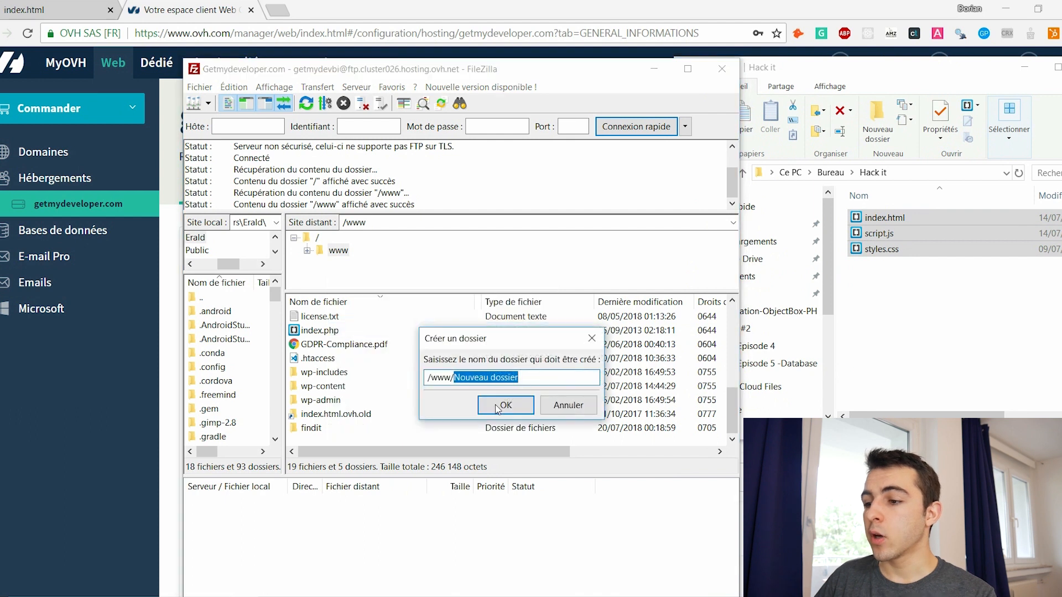
{"action": "type", "text": "Youtub"}
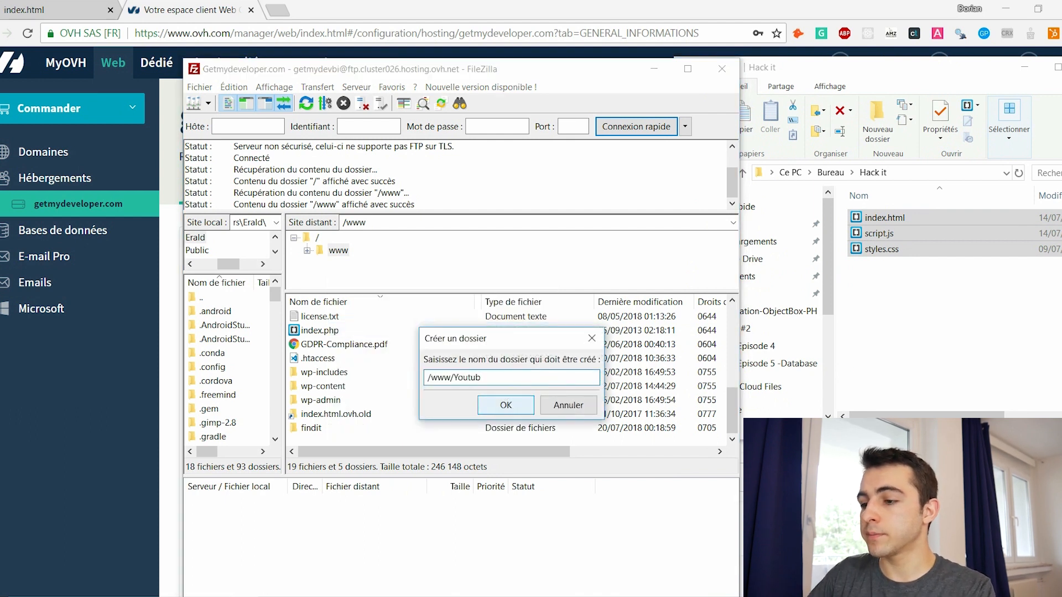
{"action": "type", "text": "e"}
{"action": "left_click", "coordinate": [511, 405]}
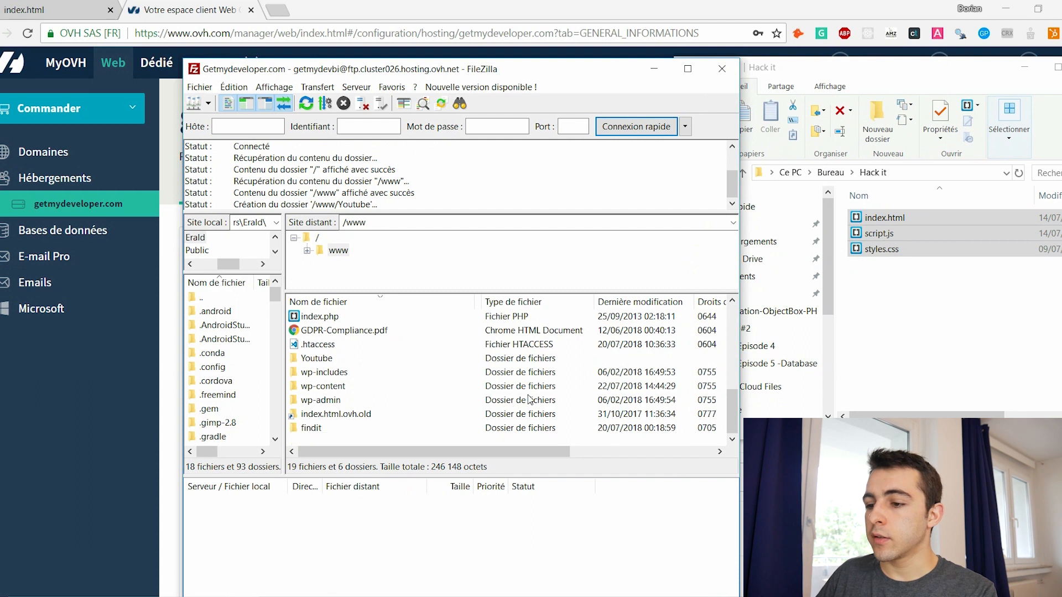
Upload index.html, script.js and styles.css from the local Hack it folder into the remote /www/Youtube folder.
{"action": "left_click", "coordinate": [360, 364]}
{"action": "double_click", "coordinate": [360, 364]}
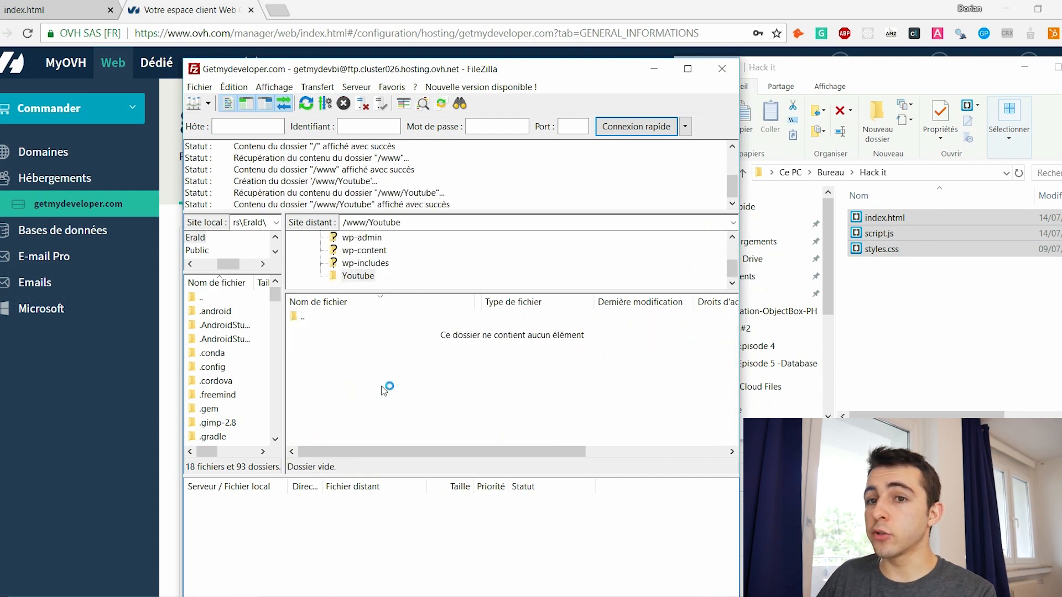
{"action": "left_click", "coordinate": [897, 250]}
{"action": "left_click_drag", "start_coordinate": [897, 250], "coordinate": [361, 360]}
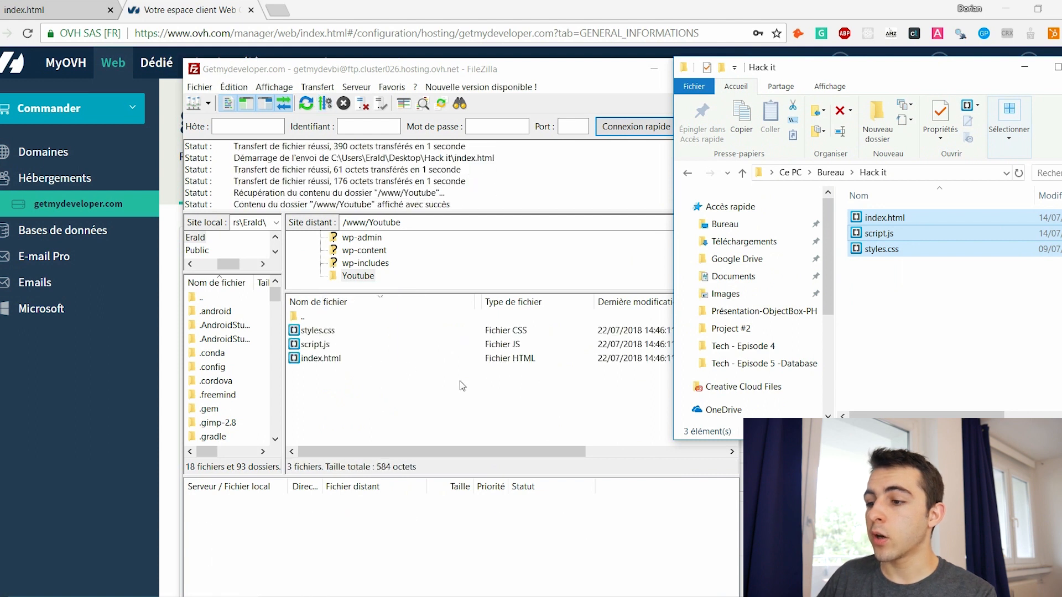
{"action": "left_click", "coordinate": [464, 379]}
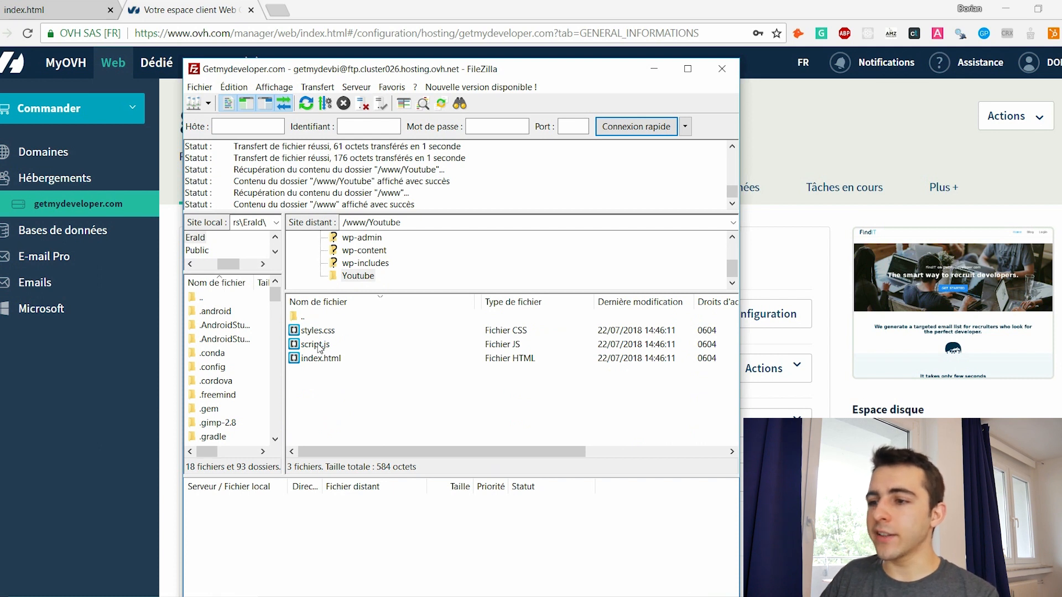
Switch to the browser and open getmydeveloper.com/Youtube/index.html in a new tab.
{"action": "left_click", "coordinate": [277, 9]}
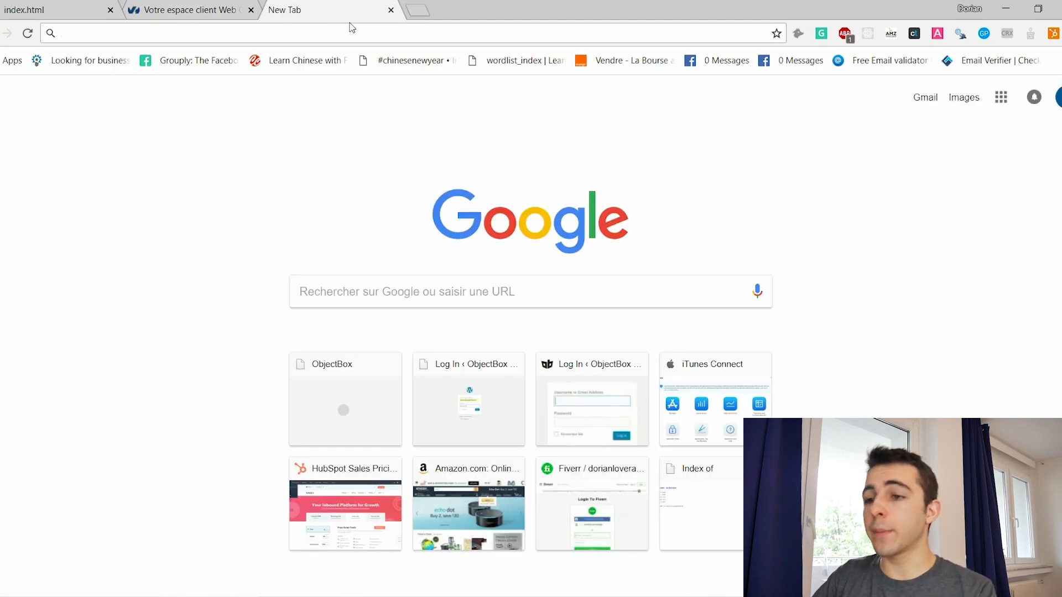
{"action": "type", "text": "get"}
{"action": "key", "text": "End"}
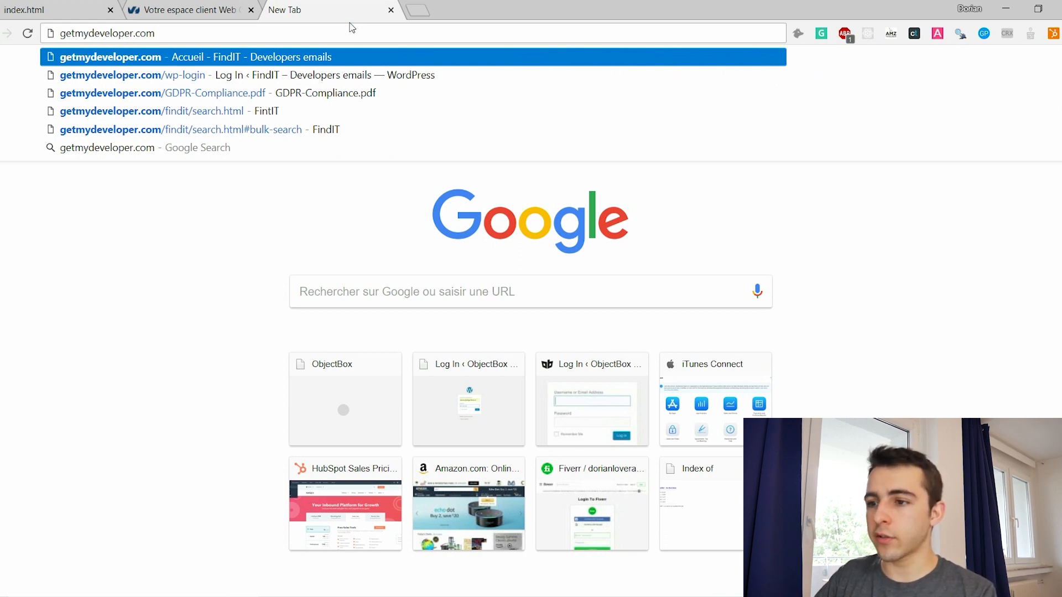
{"action": "type", "text": "/Yo"}
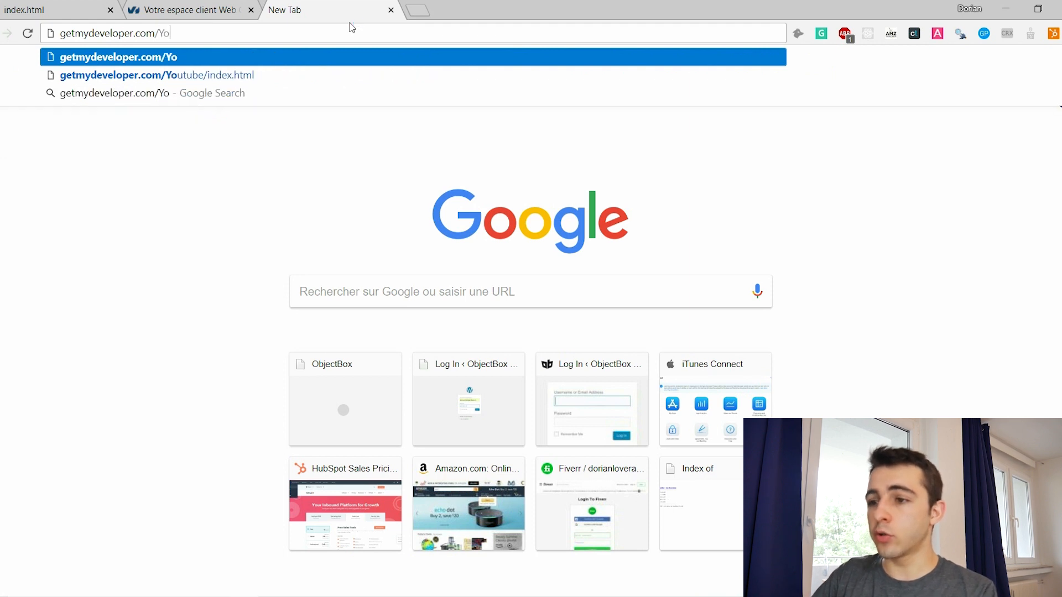
{"action": "type", "text": "utube/"}
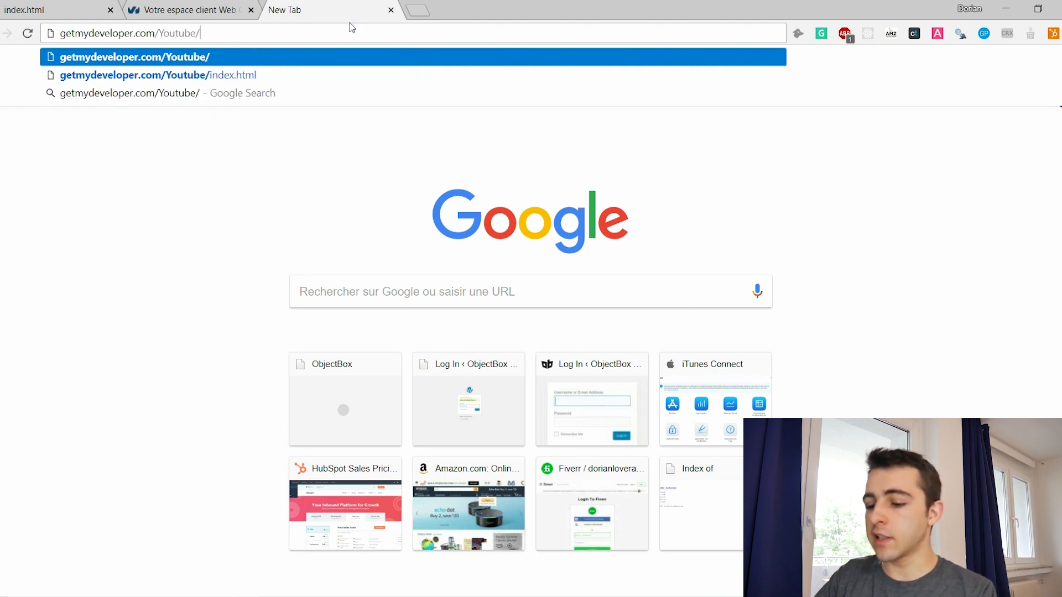
{"action": "type", "text": "index.html"}
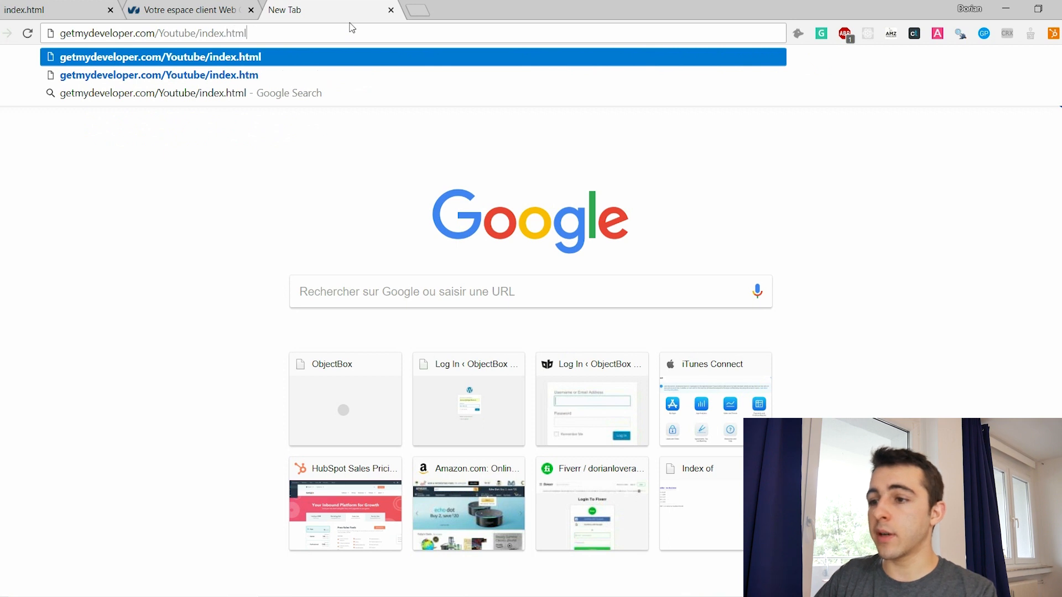
{"action": "key", "text": "Return"}
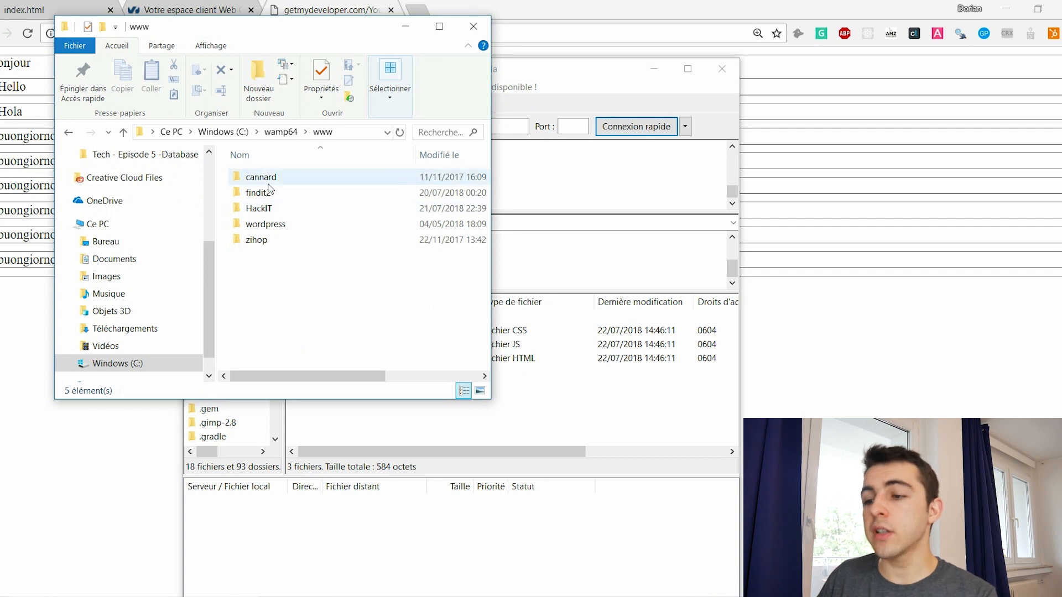
In File Explorer, create a folder named Youtube in C:\wamp64\www and open it.
{"action": "right_click", "coordinate": [263, 268]}
{"action": "mouse_move", "coordinate": [359, 498]}
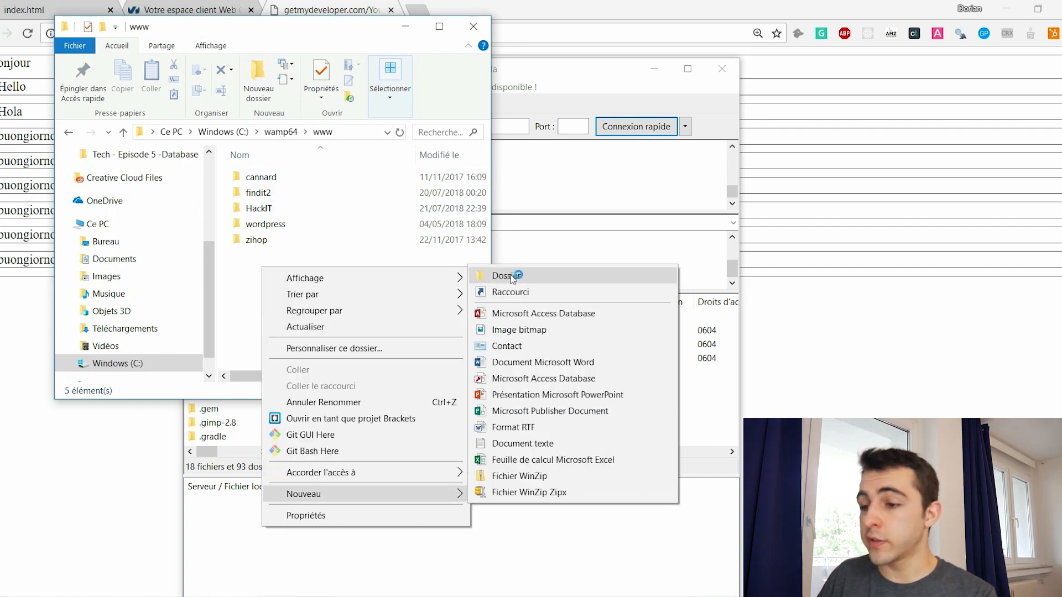
{"action": "left_click", "coordinate": [511, 276]}
{"action": "type", "text": "Youtube"}
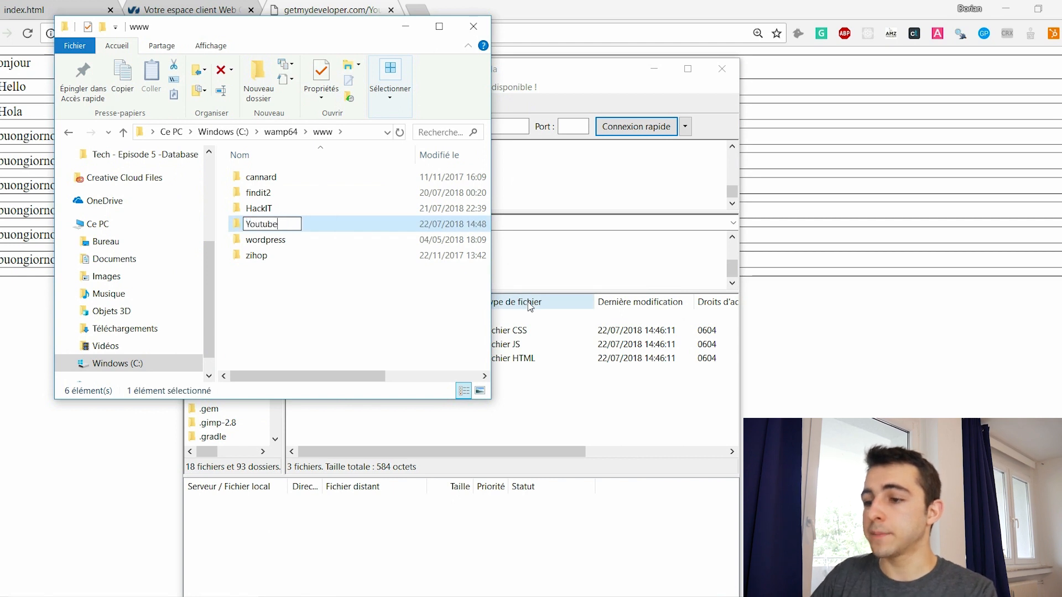
{"action": "key", "text": "Return"}
{"action": "key", "text": "Return"}
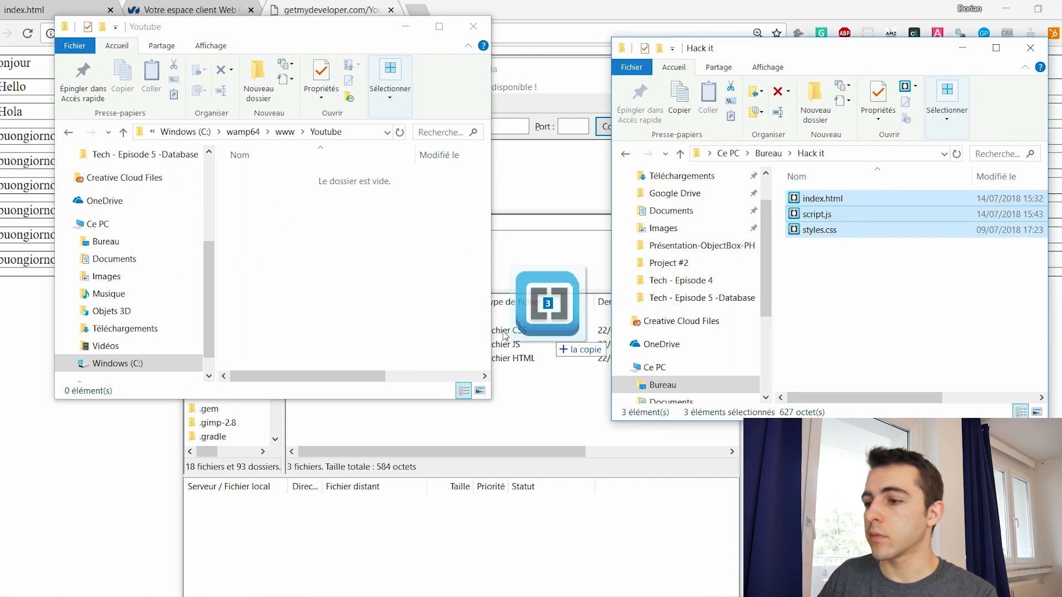
Move index.html, script.js and styles.css from Hack it into the local Youtube folder, and minimize the Hack it and FileZilla windows.
{"action": "left_click_drag", "start_coordinate": [559, 301], "coordinate": [329, 342]}
{"action": "left_click", "coordinate": [335, 310]}
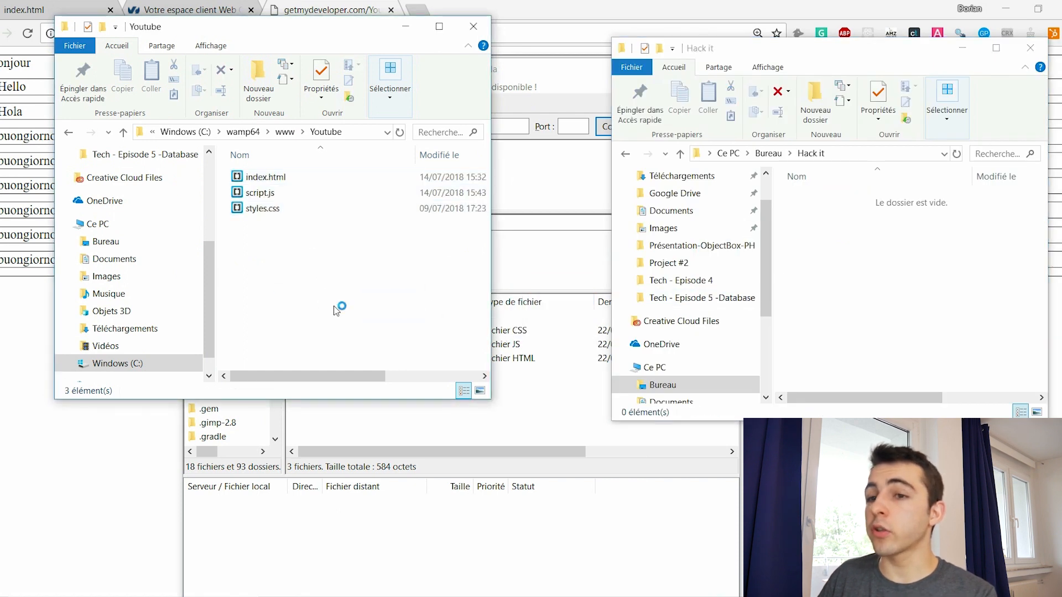
{"action": "left_click", "coordinate": [962, 48]}
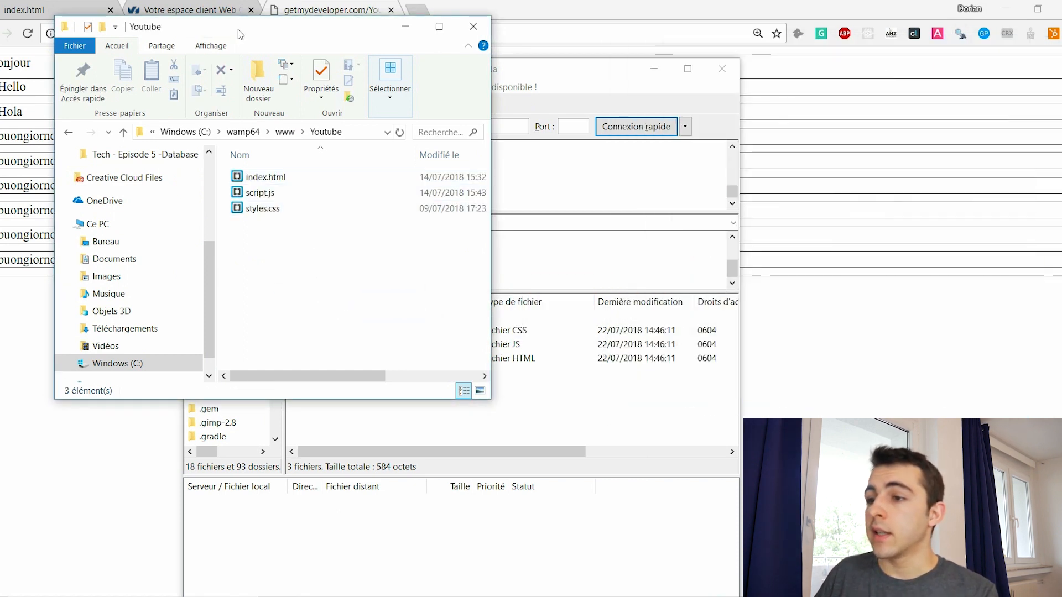
{"action": "left_click", "coordinate": [654, 68]}
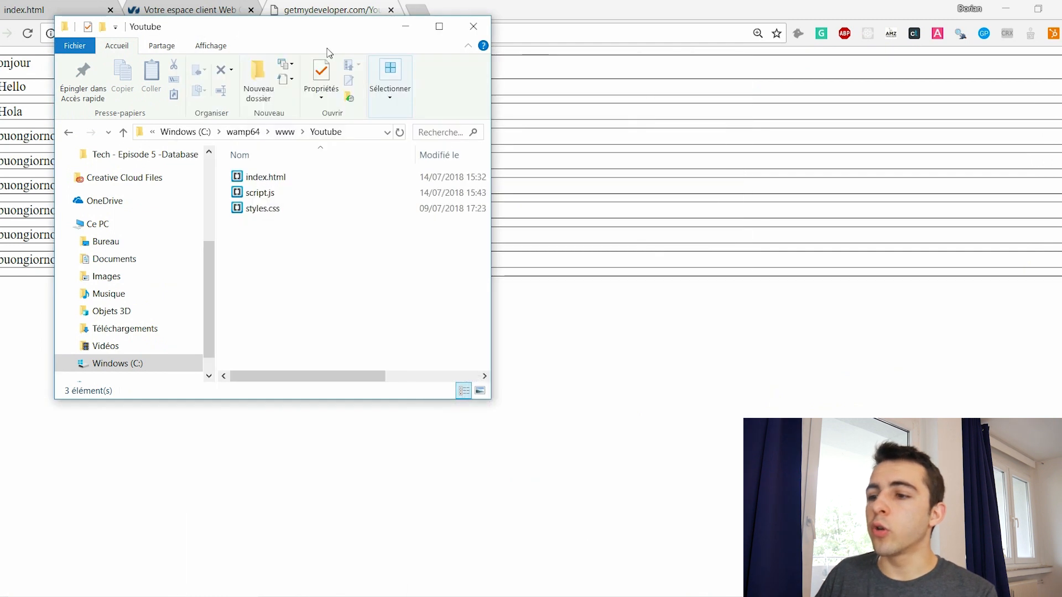
{"action": "left_click_drag", "start_coordinate": [335, 36], "coordinate": [321, 61]}
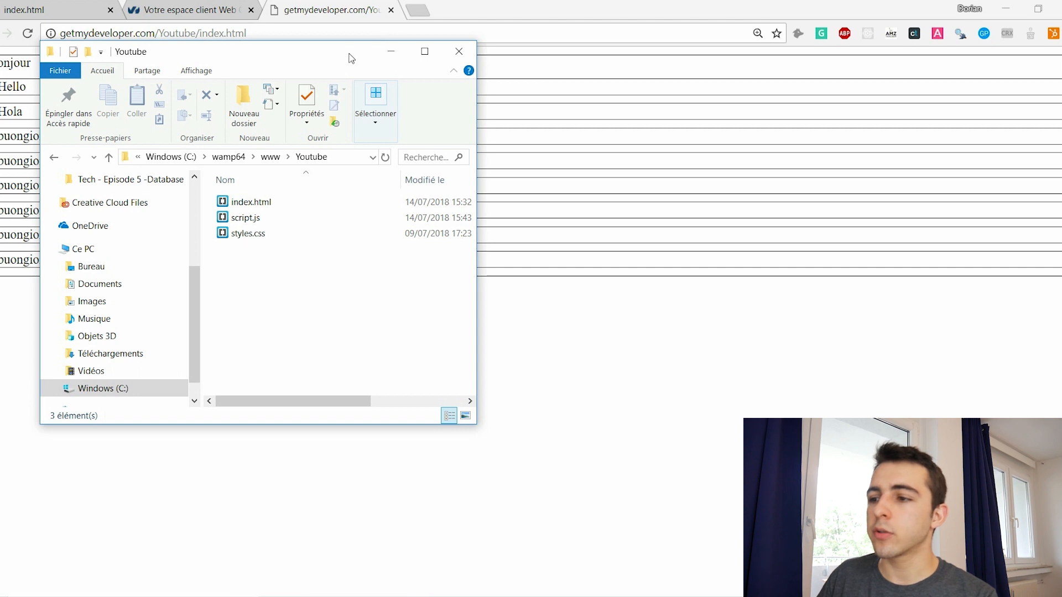
Open localhost/Youtube in a new browser tab.
{"action": "left_click", "coordinate": [423, 10]}
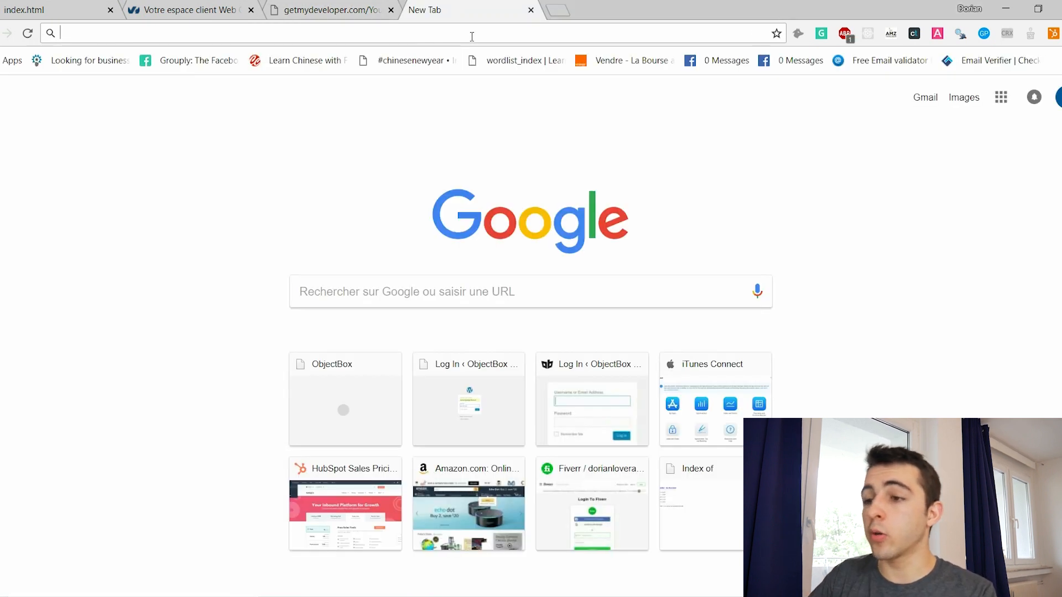
{"action": "type", "text": "localhost/Youtube"}
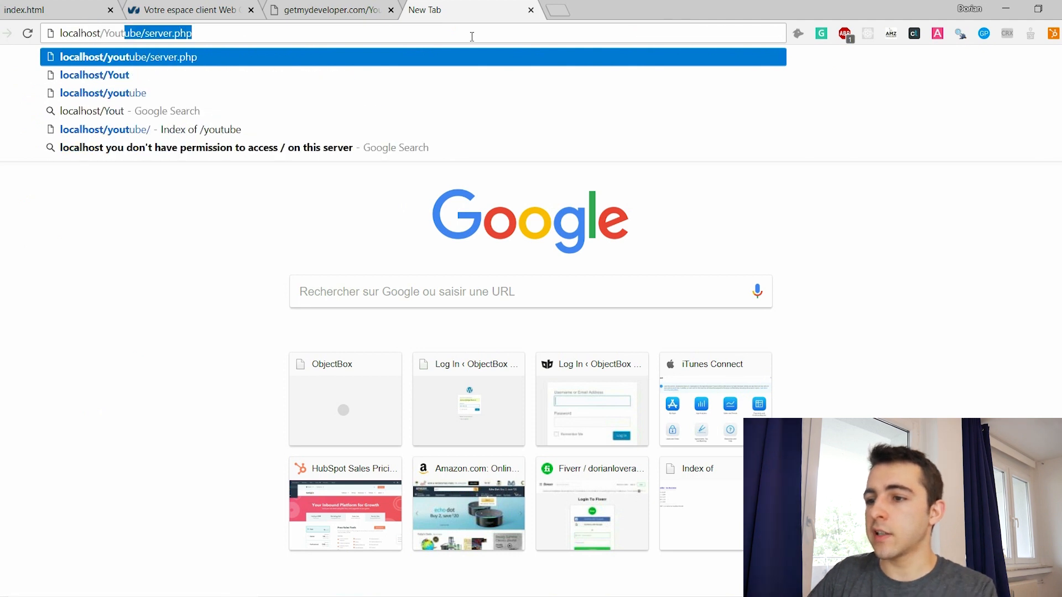
{"action": "key", "text": "Delete"}
{"action": "key", "text": "Return"}
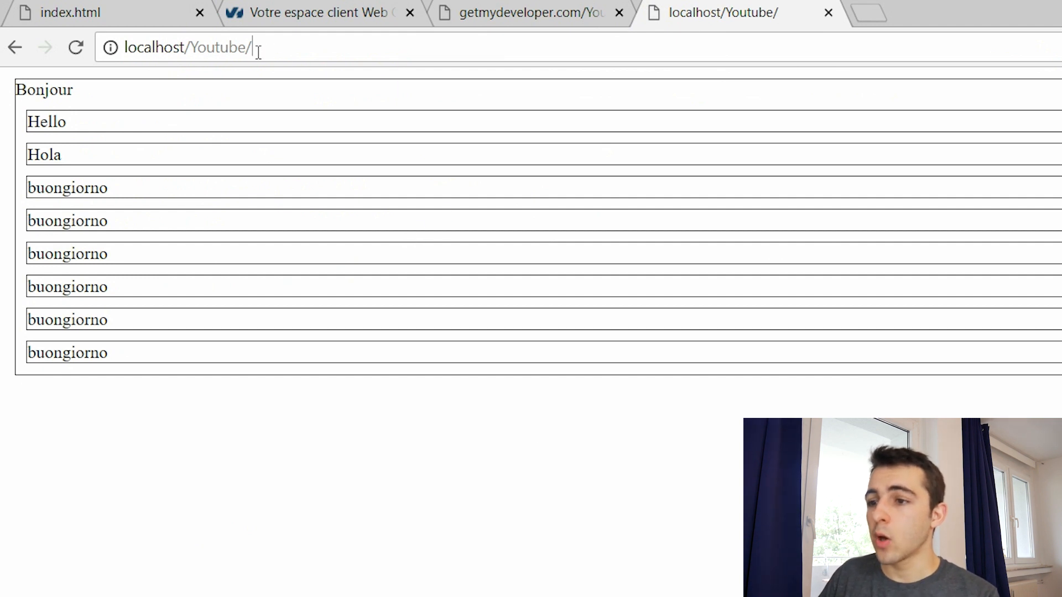
Open the localhost root index and enter the Youtube folder from its listing.
{"action": "left_click_drag", "start_coordinate": [259, 52], "coordinate": [195, 56]}
{"action": "key", "text": "BackSpace"}
{"action": "key", "text": "Return"}
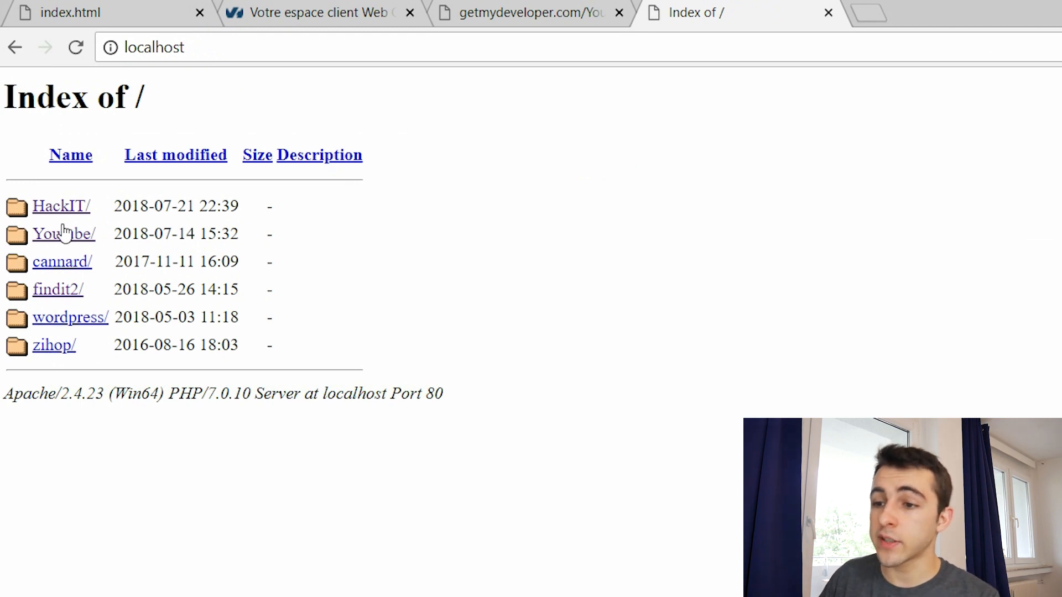
{"action": "left_click", "coordinate": [67, 242]}
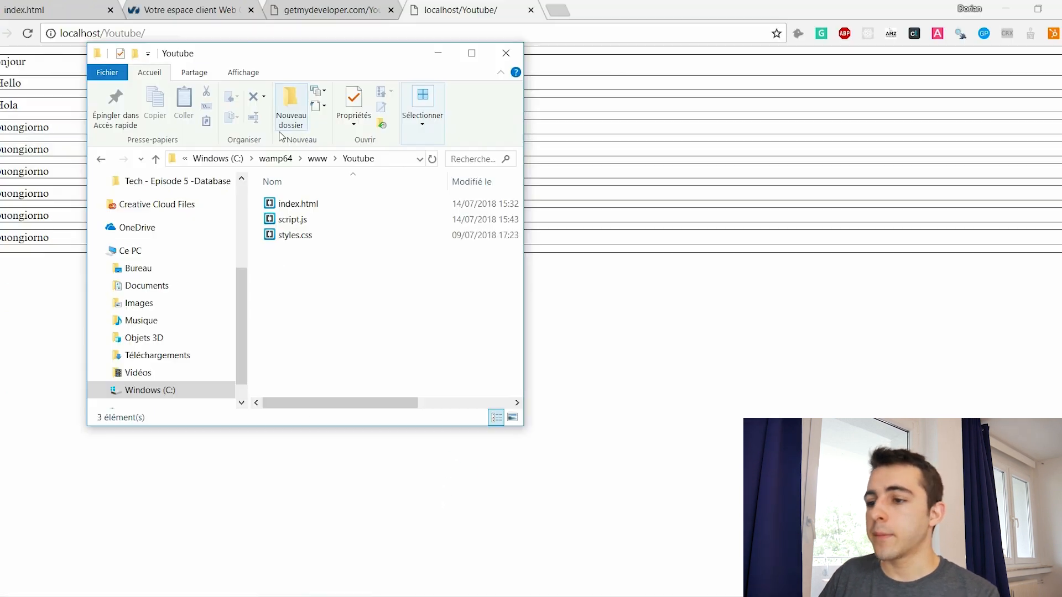
Create a new text document in the local Youtube folder and rename it server.php, accepting the extension change.
{"action": "right_click", "coordinate": [303, 287]}
{"action": "left_click", "coordinate": [553, 460]}
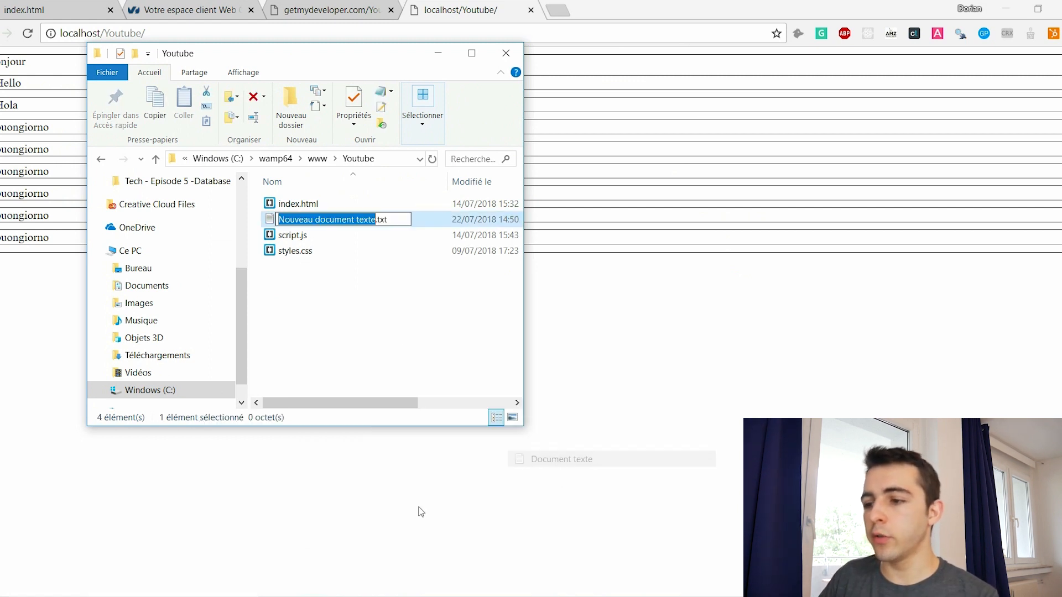
{"action": "type", "text": "server"}
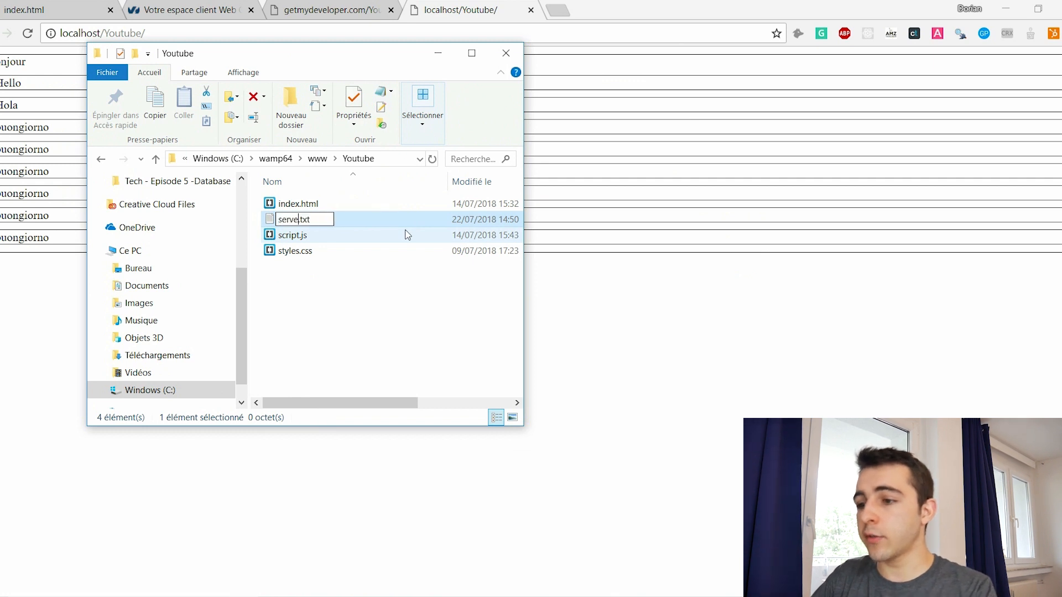
{"action": "key", "text": "BackSpace"}
{"action": "key", "text": "BackSpace"}
{"action": "key", "text": "BackSpace"}
{"action": "type", "text": "php"}
{"action": "key", "text": "Return"}
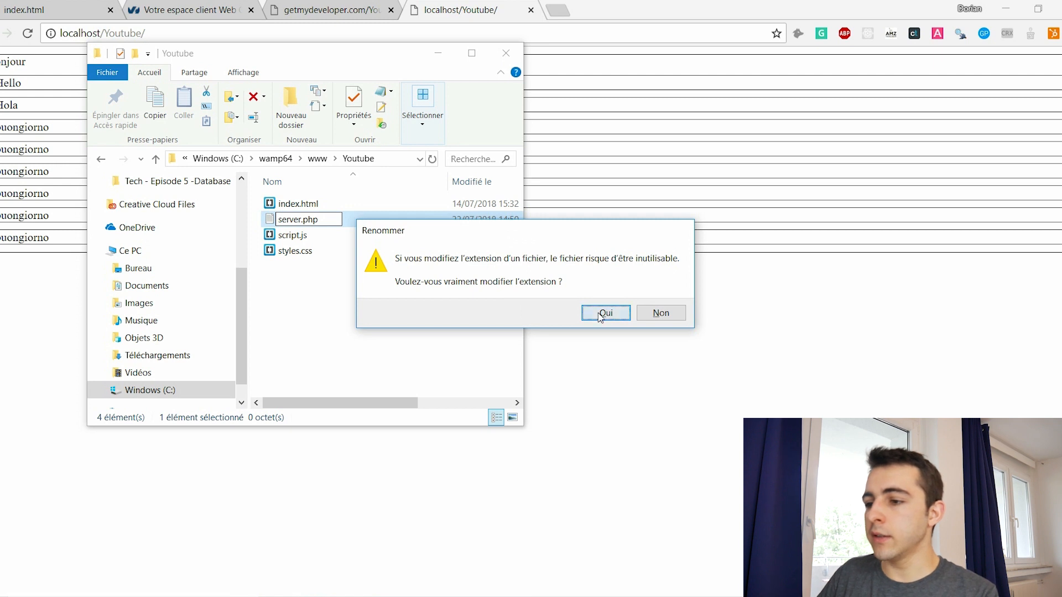
{"action": "left_click", "coordinate": [604, 312]}
Open server.php from the Youtube folder in Visual Studio Code and maximize the editor window.
{"action": "key", "text": "alt+Tab"}
{"action": "left_click_drag", "start_coordinate": [390, 15], "coordinate": [318, 218]}
{"action": "left_click_drag", "start_coordinate": [333, 54], "coordinate": [620, 49]}
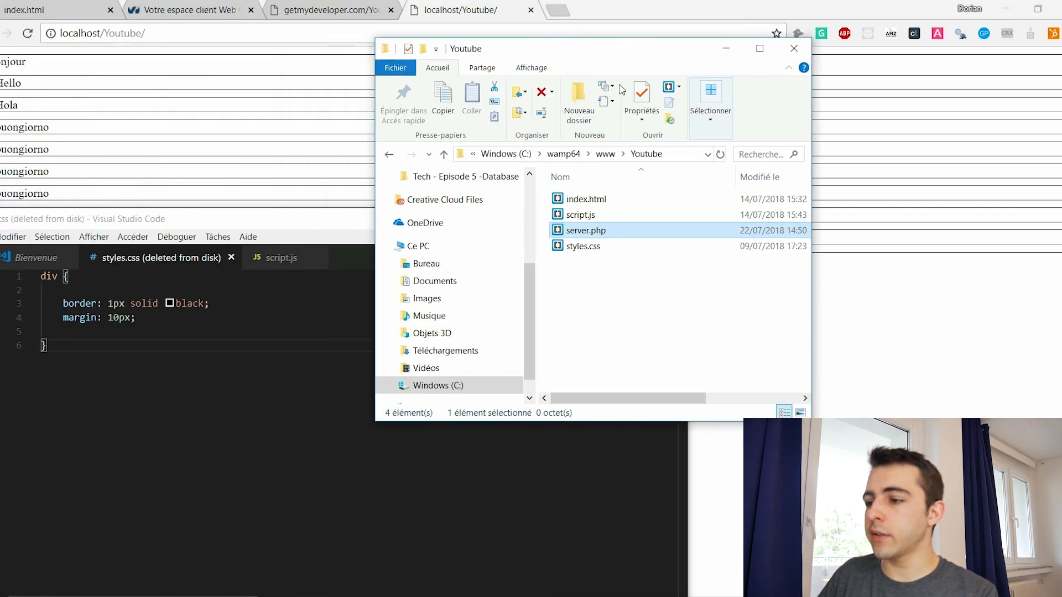
{"action": "left_click_drag", "start_coordinate": [586, 231], "coordinate": [302, 382]}
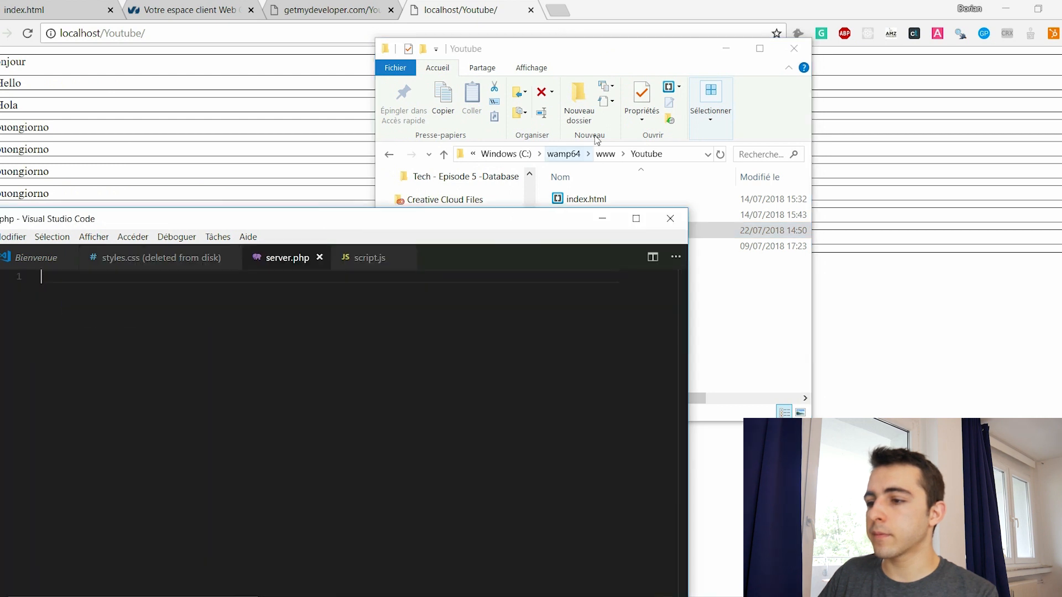
{"action": "double_click", "coordinate": [505, 219]}
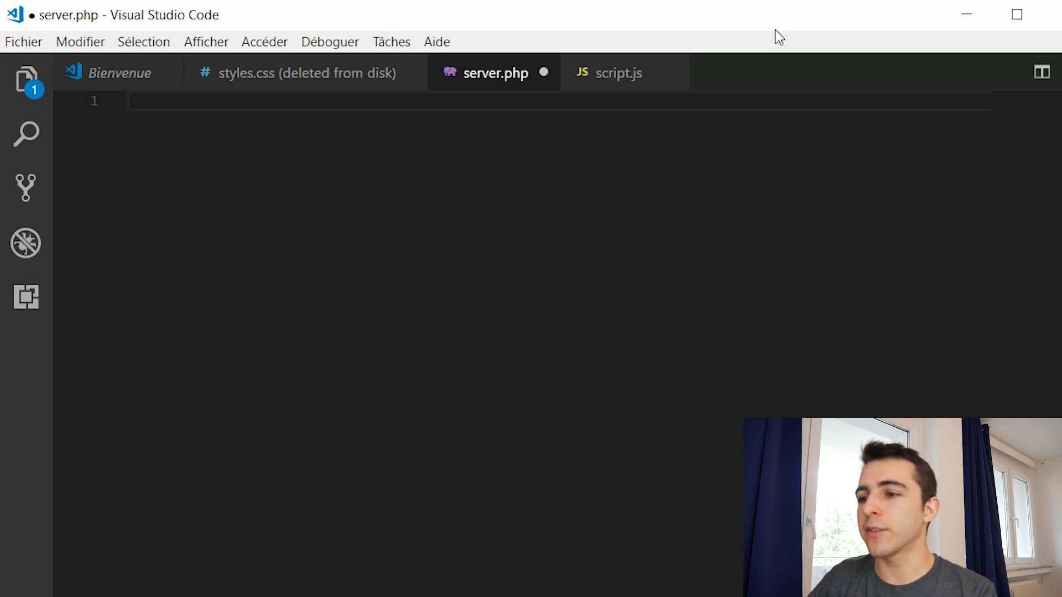
Add the PHP tags <?php and ?> to server.php, with four blank lines between them.
{"action": "type", "text": "<"}
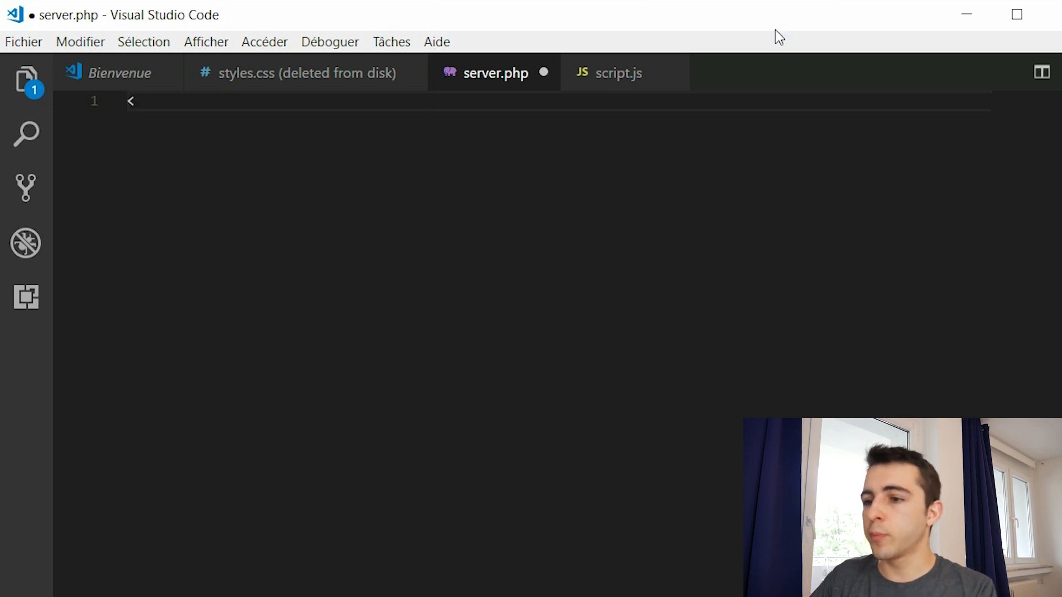
{"action": "type", "text": "?"}
{"action": "key", "text": "Return"}
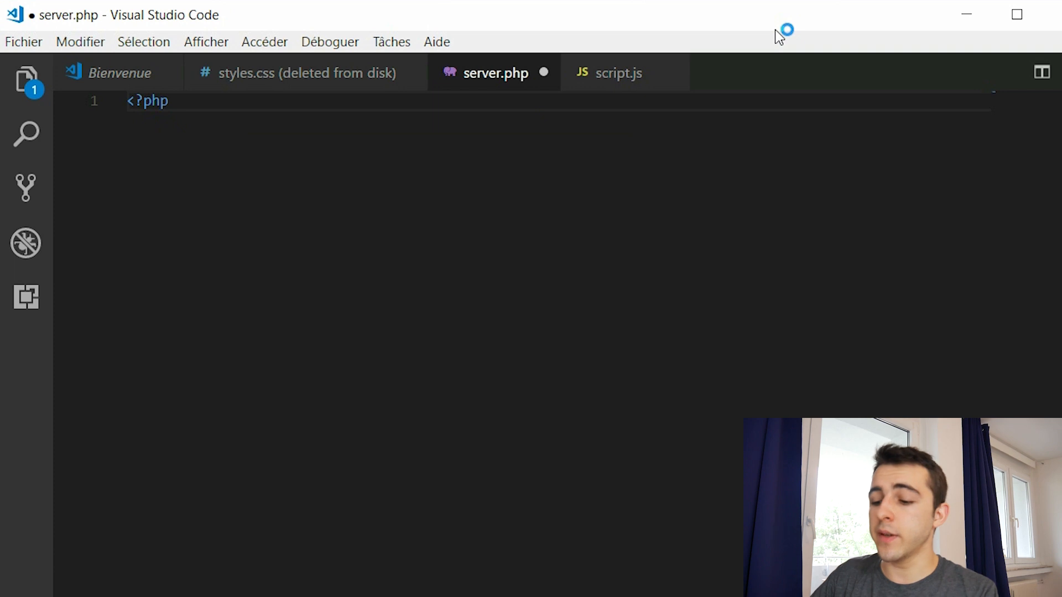
{"action": "type", "text": "?>"}
{"action": "key", "text": "Left"}
{"action": "key", "text": "Left"}
{"action": "key", "text": "Left"}
{"action": "key", "text": "Right"}
{"action": "key", "text": "Return"}
{"action": "key", "text": "Return"}
{"action": "key", "text": "Return"}
{"action": "key", "text": "Return"}
{"action": "key", "text": "Return"}
{"action": "key", "text": "Up"}
{"action": "key", "text": "Up"}
{"action": "key", "text": "Up"}
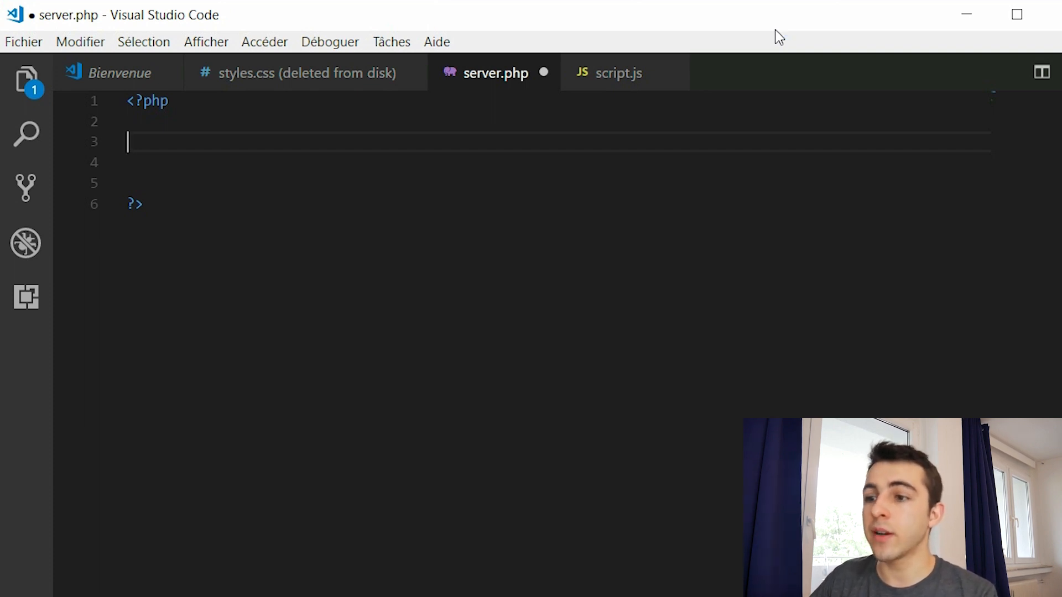
Write echo "Bonjour"; on line 3 inside the PHP block and save server.php.
{"action": "type", "text": "echo \"Bonjour\";"}
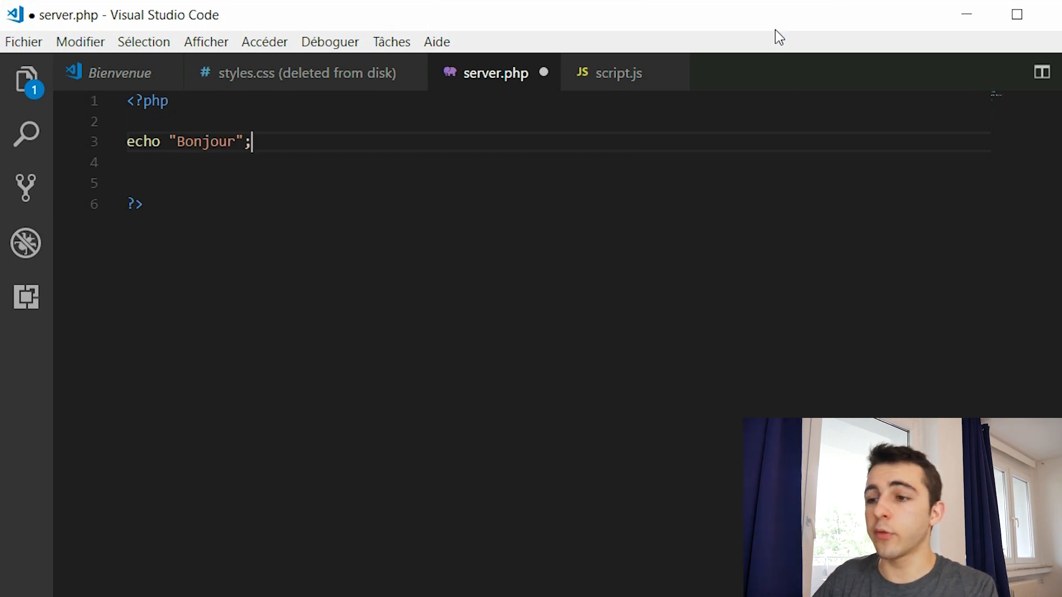
{"action": "key", "text": "Down"}
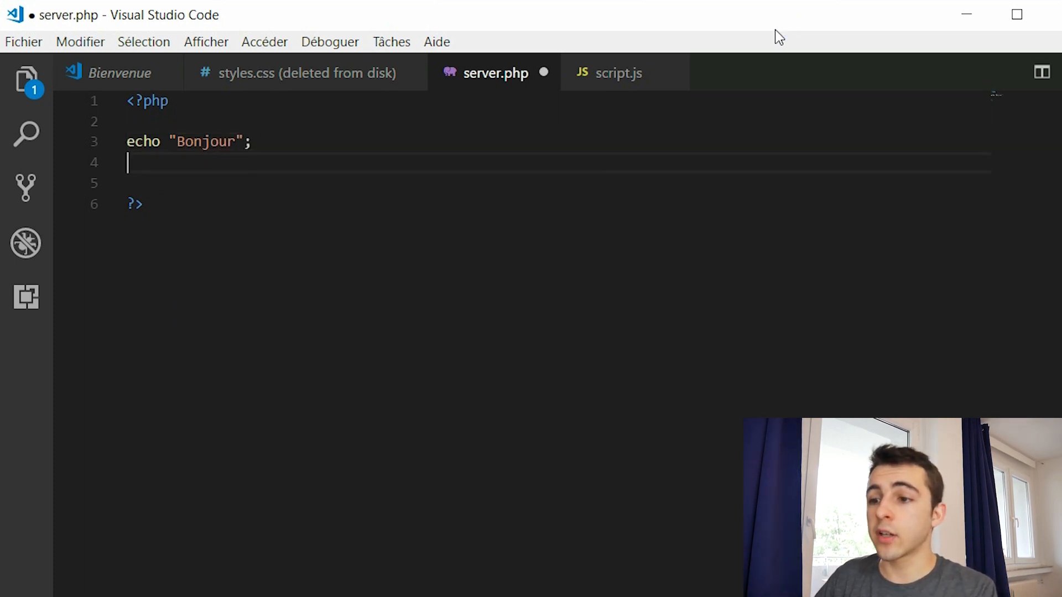
{"action": "key", "text": "ctrl+s"}
Switch to Chrome and open localhost/youtube/server.php in a new tab.
{"action": "key", "text": "alt+Tab"}
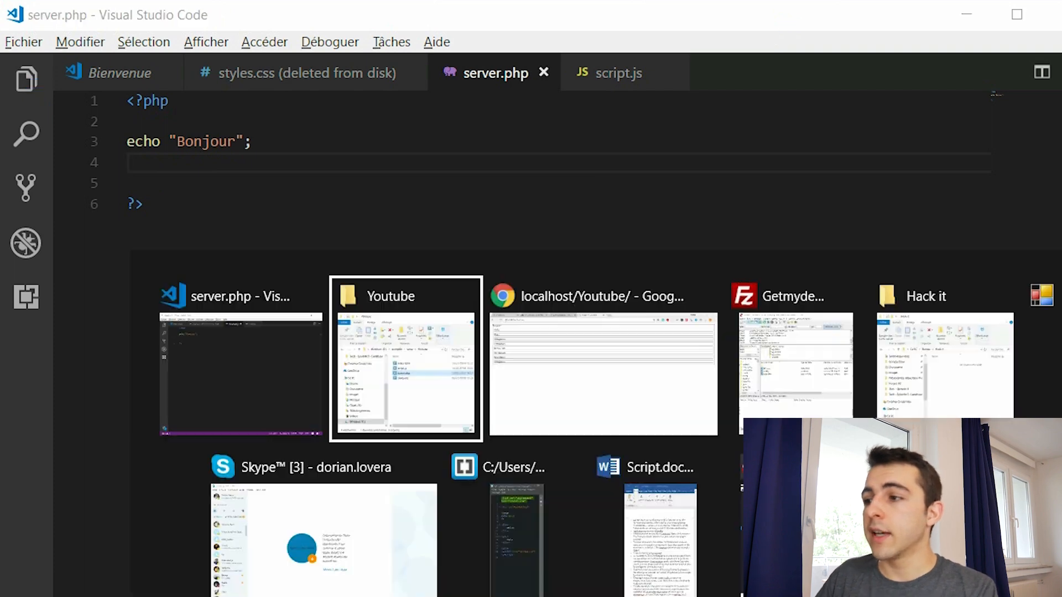
{"action": "key", "text": "Tab"}
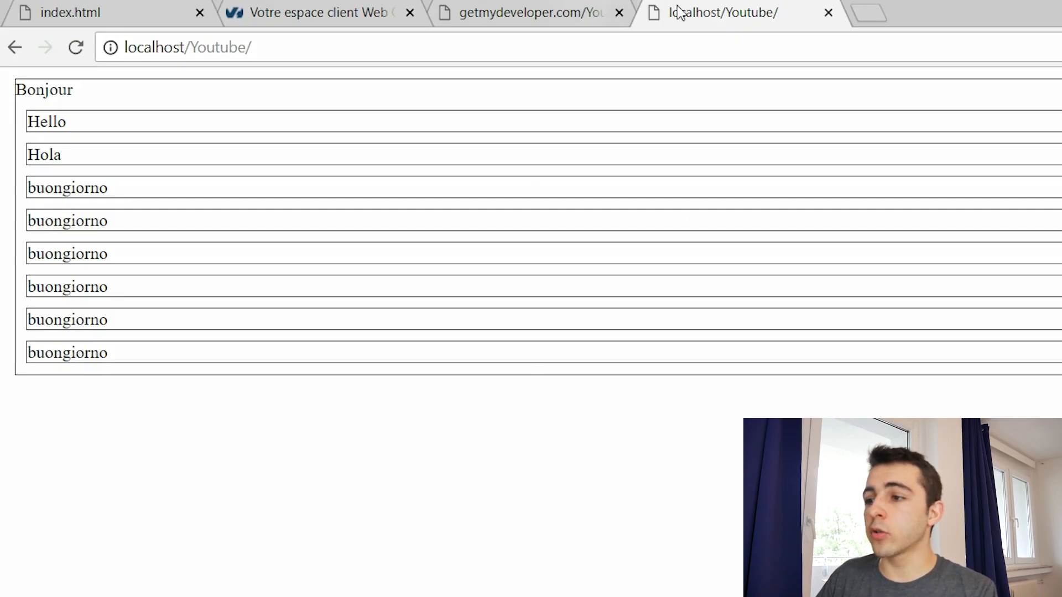
{"action": "left_click", "coordinate": [868, 7]}
{"action": "type", "text": "localhost"}
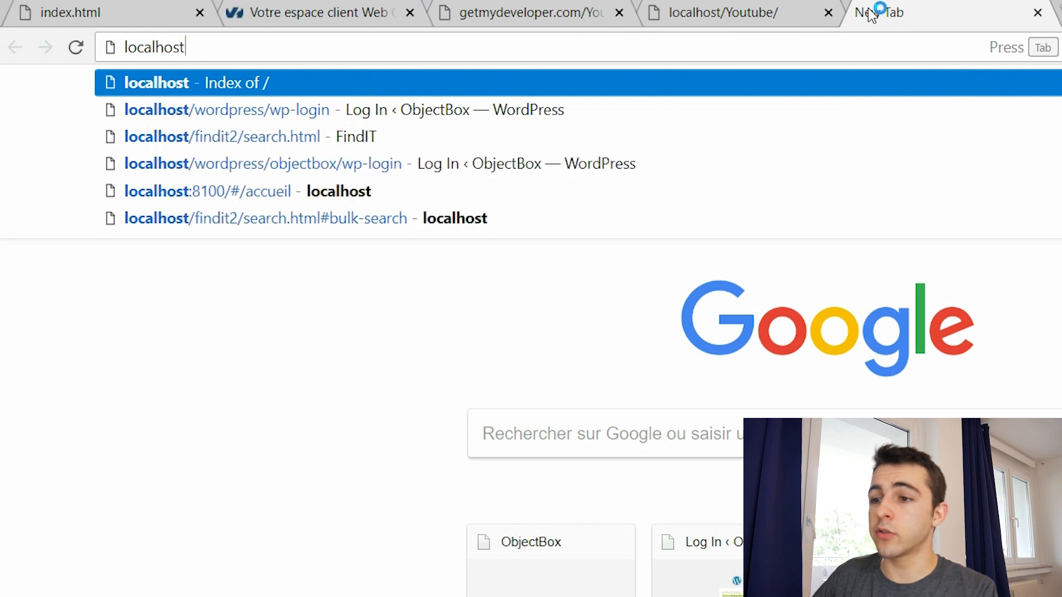
{"action": "type", "text": ".You"}
{"action": "key", "text": "BackSpace"}
{"action": "key", "text": "BackSpace"}
{"action": "key", "text": "BackSpace"}
{"action": "key", "text": "BackSpace"}
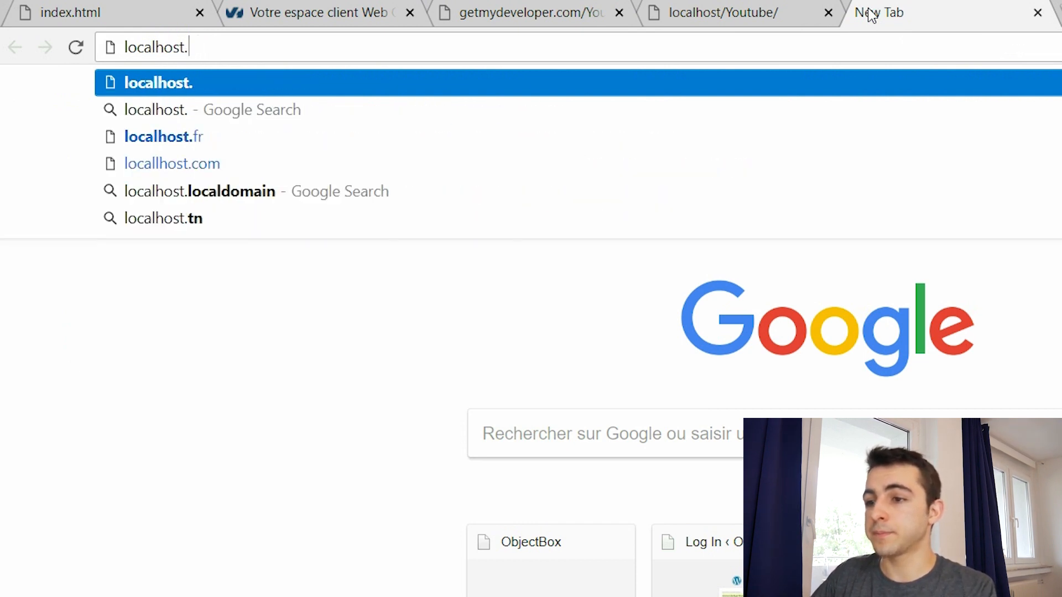
{"action": "type", "text": "/youtube"}
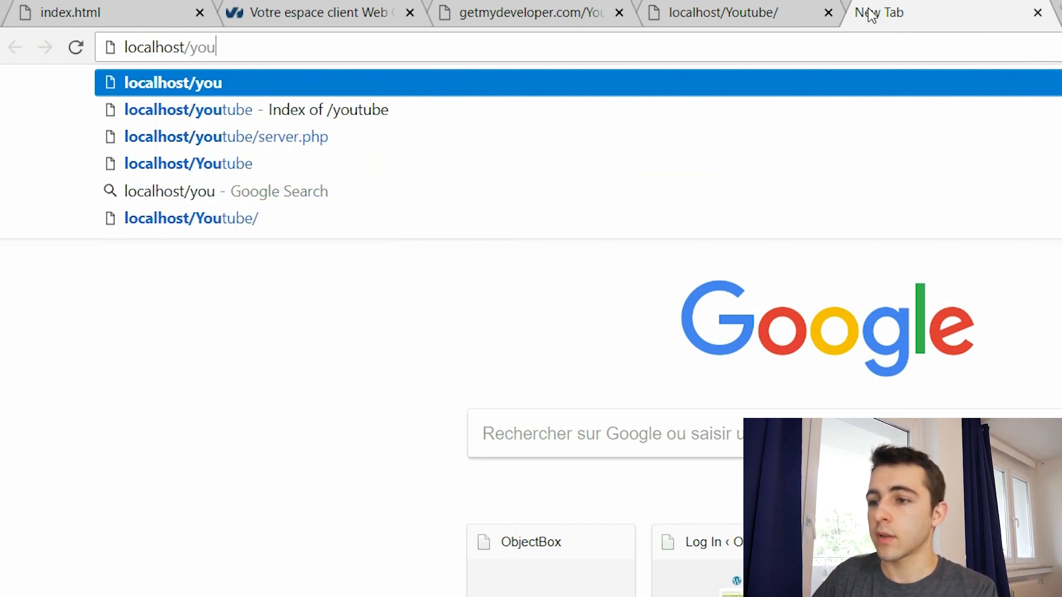
{"action": "key", "text": "Down"}
{"action": "key", "text": "Down"}
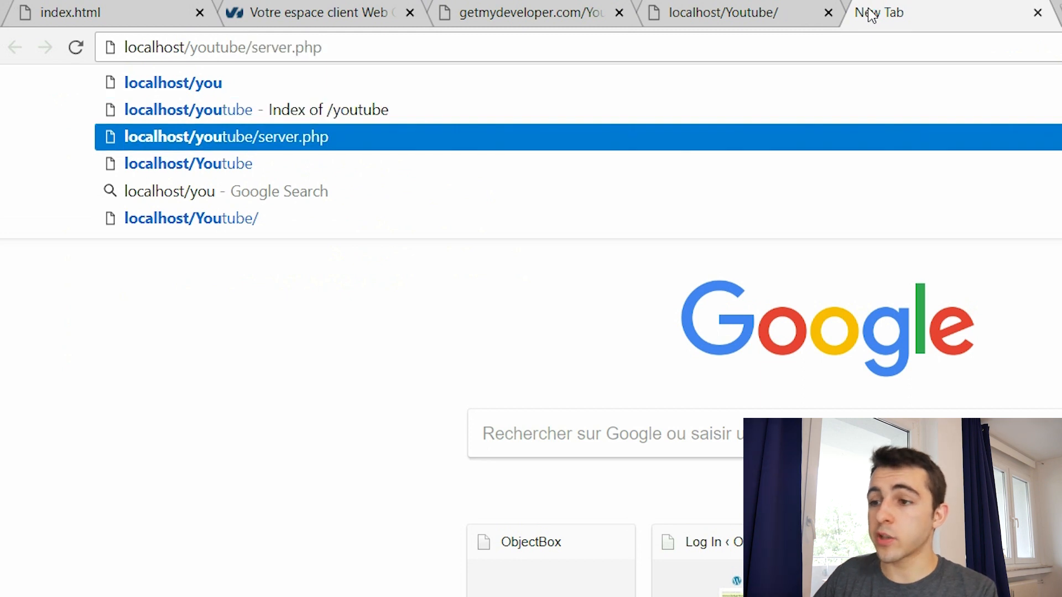
{"action": "key", "text": "Return"}
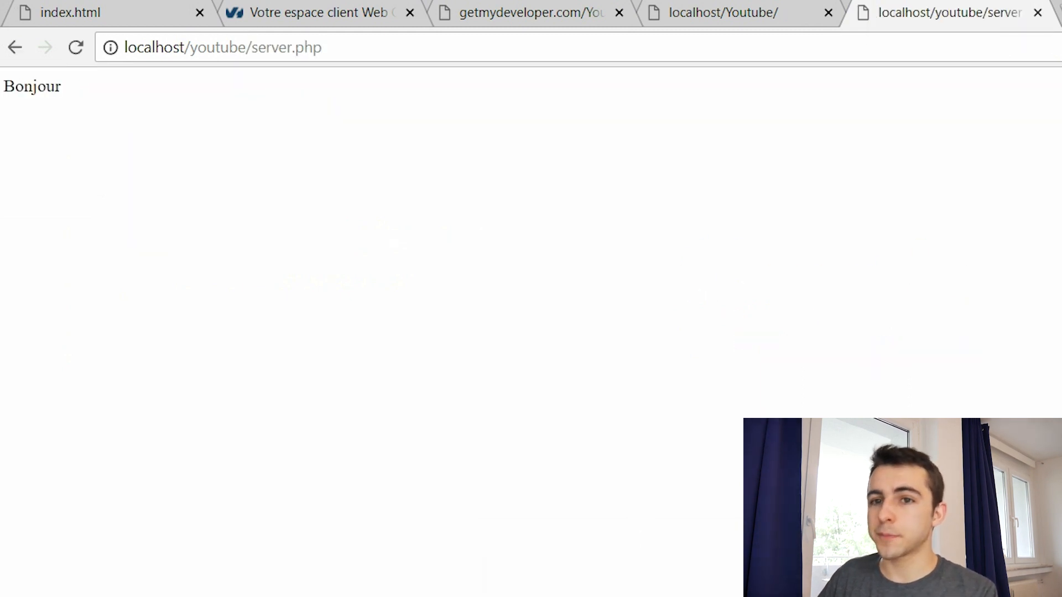
In Visual Studio Code, copy all the markup from index.html and paste it below the PHP block in server.php.
{"action": "key", "text": "alt+Tab"}
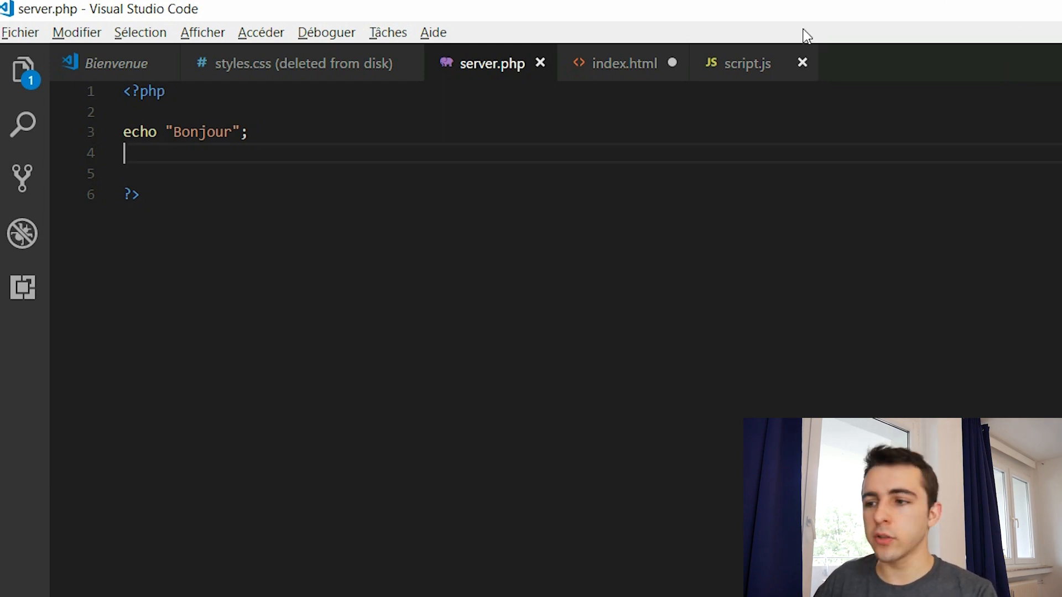
{"action": "left_click", "coordinate": [602, 66]}
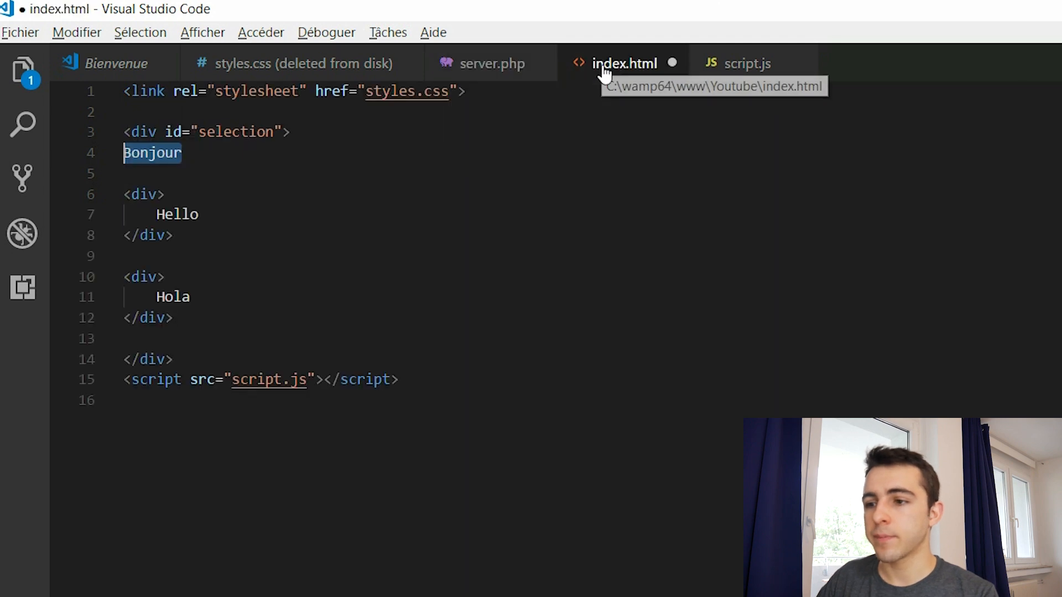
{"action": "left_click_drag", "start_coordinate": [521, 426], "coordinate": [48, 94]}
{"action": "key", "text": "ctrl+c"}
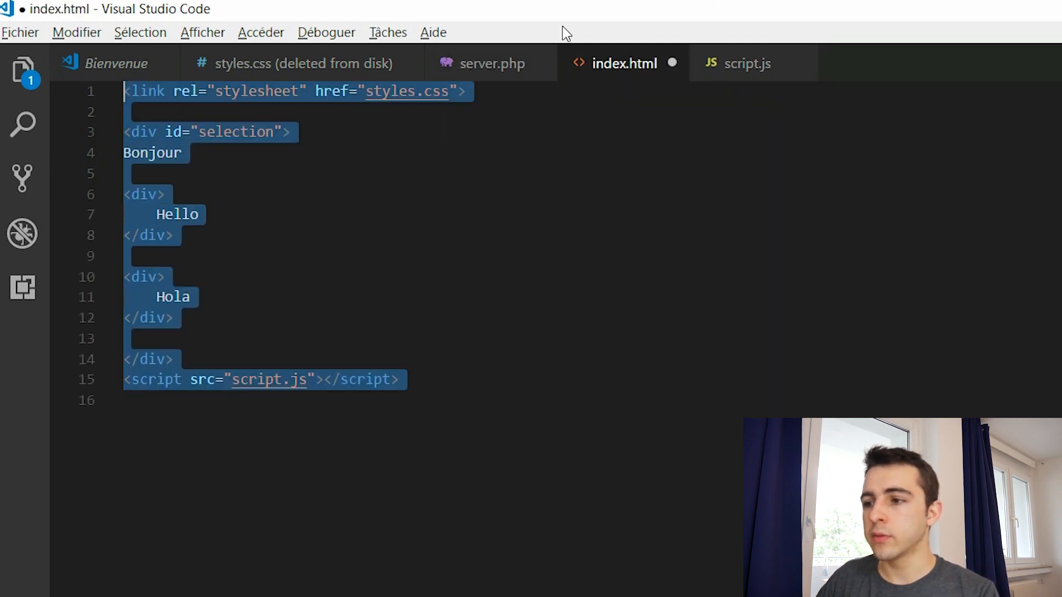
{"action": "left_click", "coordinate": [509, 64]}
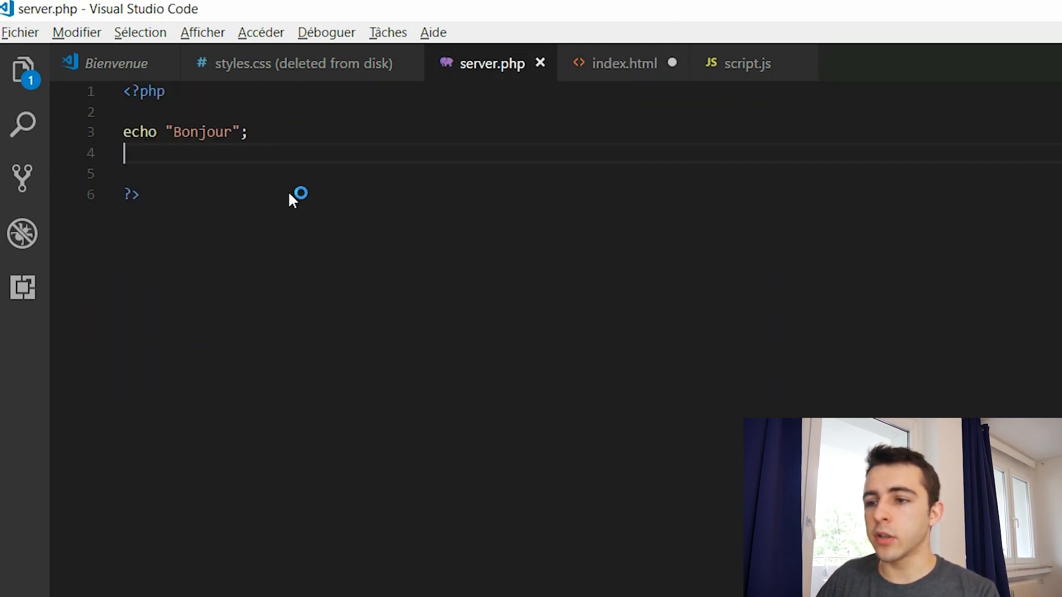
{"action": "key", "text": "Return"}
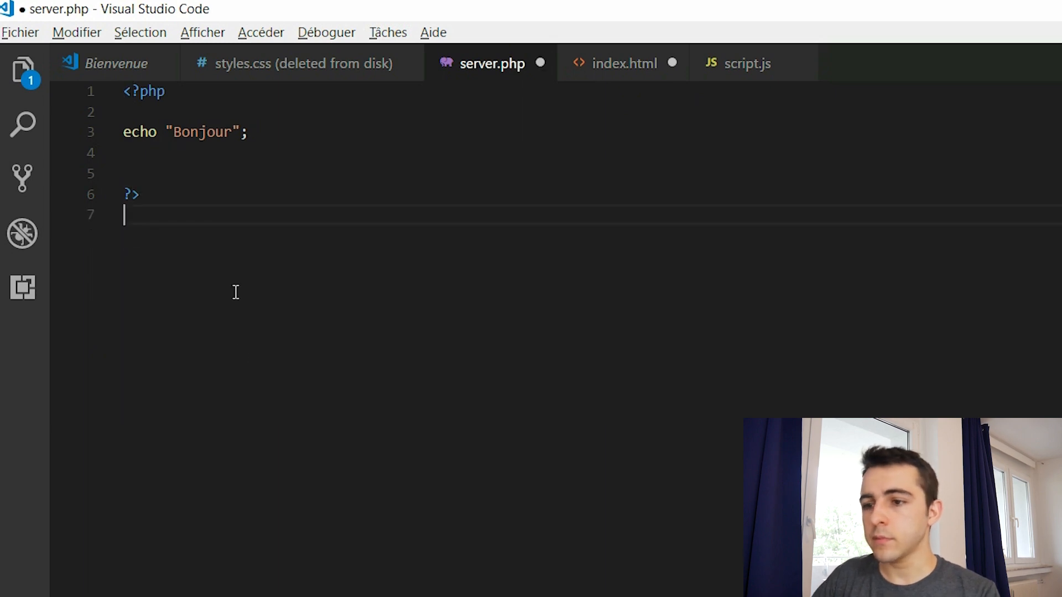
{"action": "key", "text": "ctrl+v"}
{"action": "left_click", "coordinate": [142, 221]}
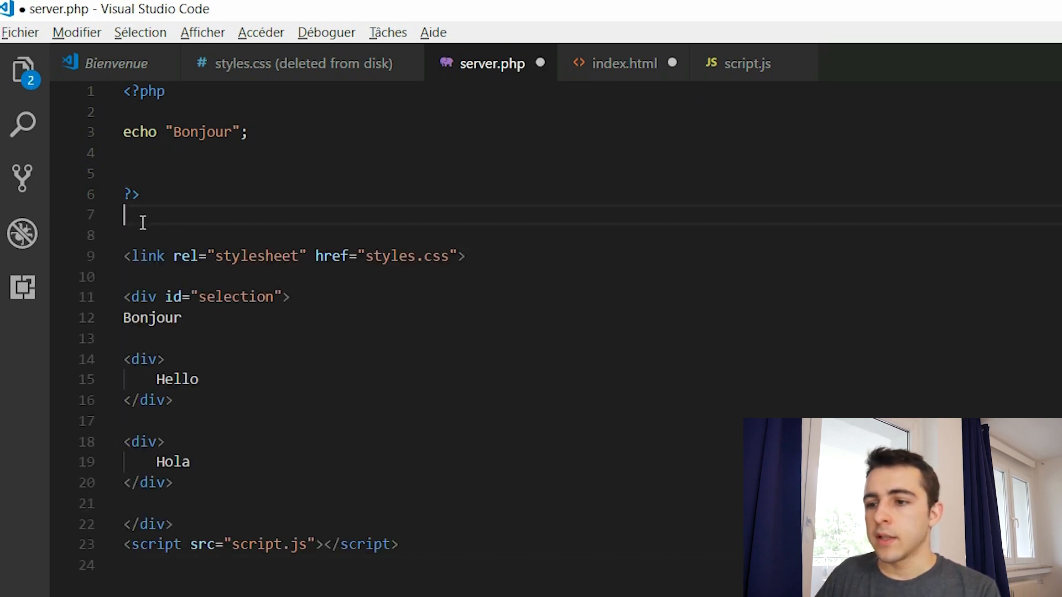
Copy the PHP block at the start of server.php, delete it, and remove the blank lines above the stylesheet link.
{"action": "left_click_drag", "start_coordinate": [123, 214], "coordinate": [84, 97]}
{"action": "key", "text": "ctrl+c"}
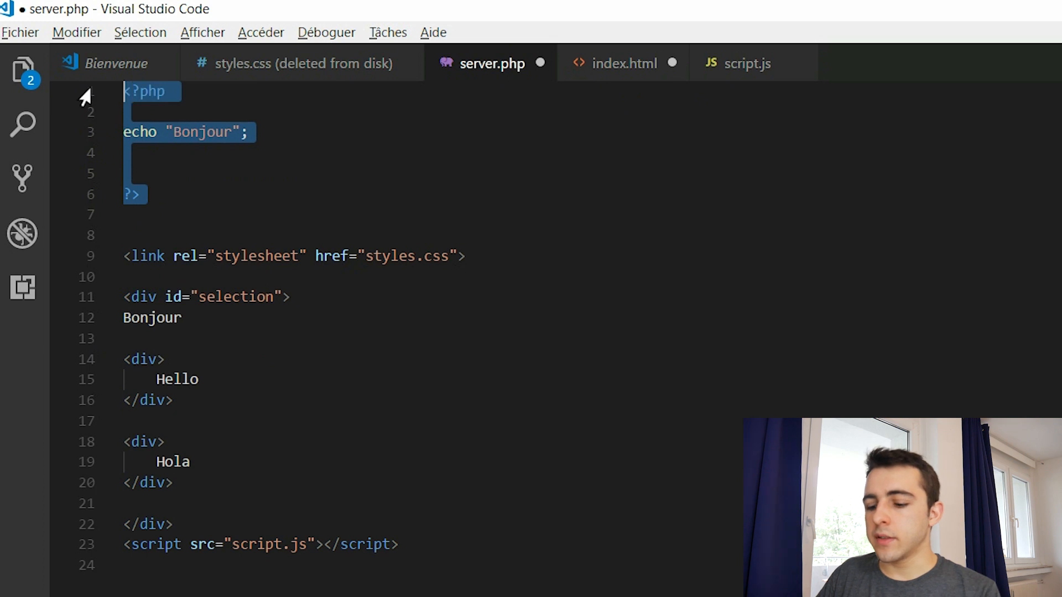
{"action": "key", "text": "BackSpace"}
{"action": "left_click", "coordinate": [128, 133]}
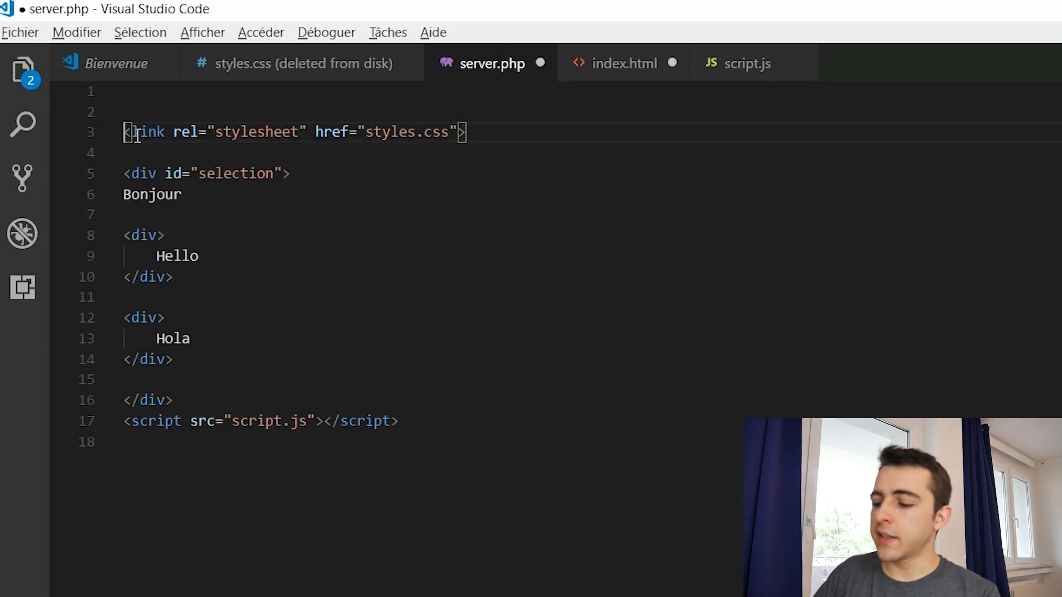
{"action": "key", "text": "BackSpace"}
{"action": "key", "text": "BackSpace"}
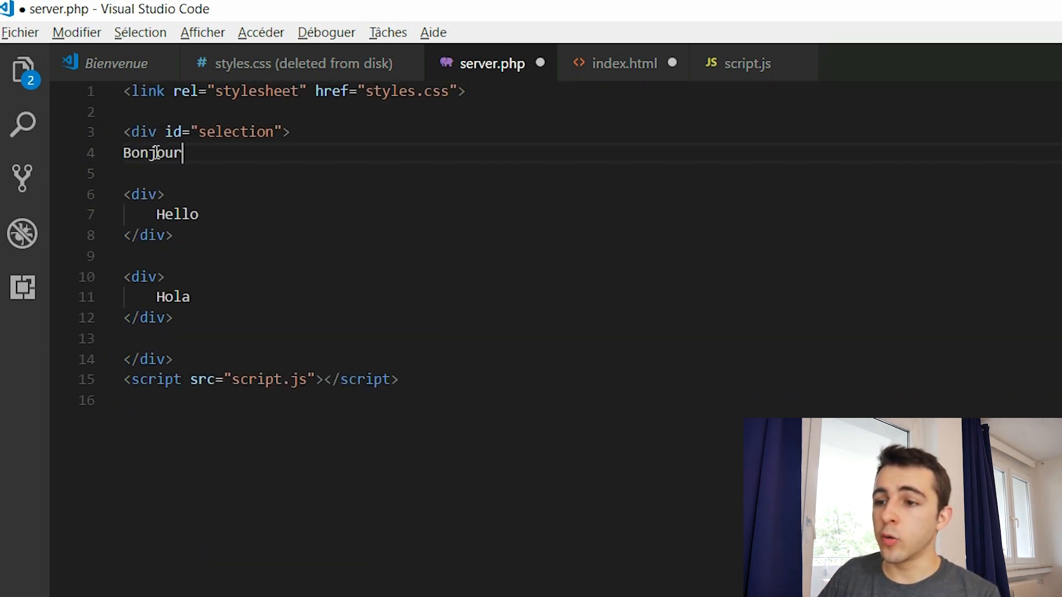
Replace the plain text Bonjour in the selection div with the copied PHP block, and tidy its blank lines.
{"action": "left_click_drag", "start_coordinate": [182, 153], "coordinate": [123, 153]}
{"action": "key", "text": "ctrl+v"}
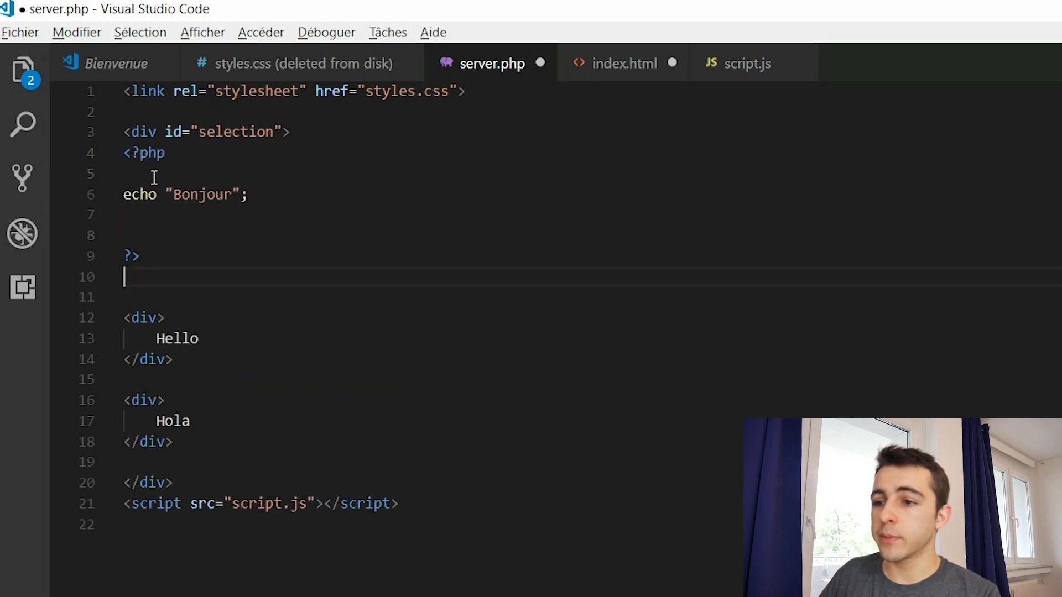
{"action": "left_click", "coordinate": [125, 158]}
{"action": "key", "text": "Return"}
{"action": "key", "text": "Down"}
{"action": "key", "text": "BackSpace"}
{"action": "key", "text": "Down"}
{"action": "key", "text": "Down"}
{"action": "key", "text": "BackSpace"}
{"action": "key", "text": "Down"}
{"action": "key", "text": "BackSpace"}
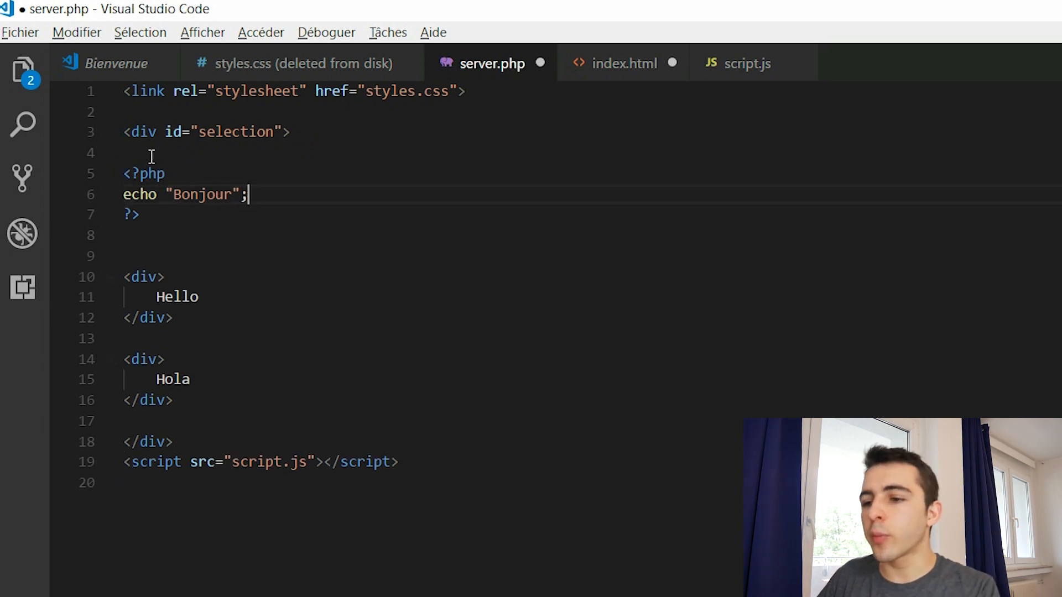
Switch to Chrome and load localhost/youtube/server.php.
{"action": "key", "text": "alt+Tab"}
{"action": "left_click", "coordinate": [289, 47]}
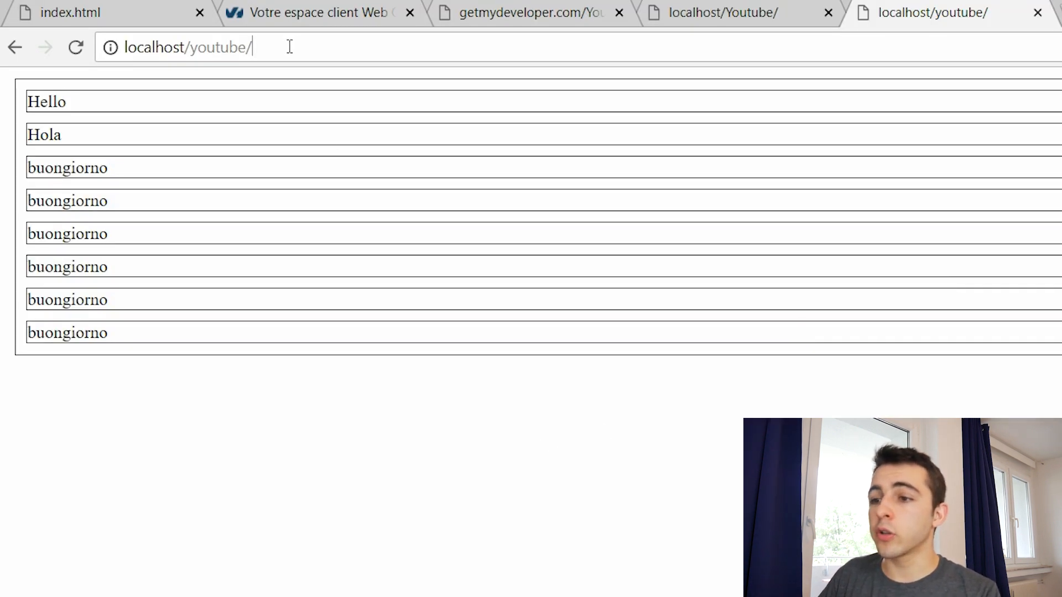
{"action": "type", "text": "server"}
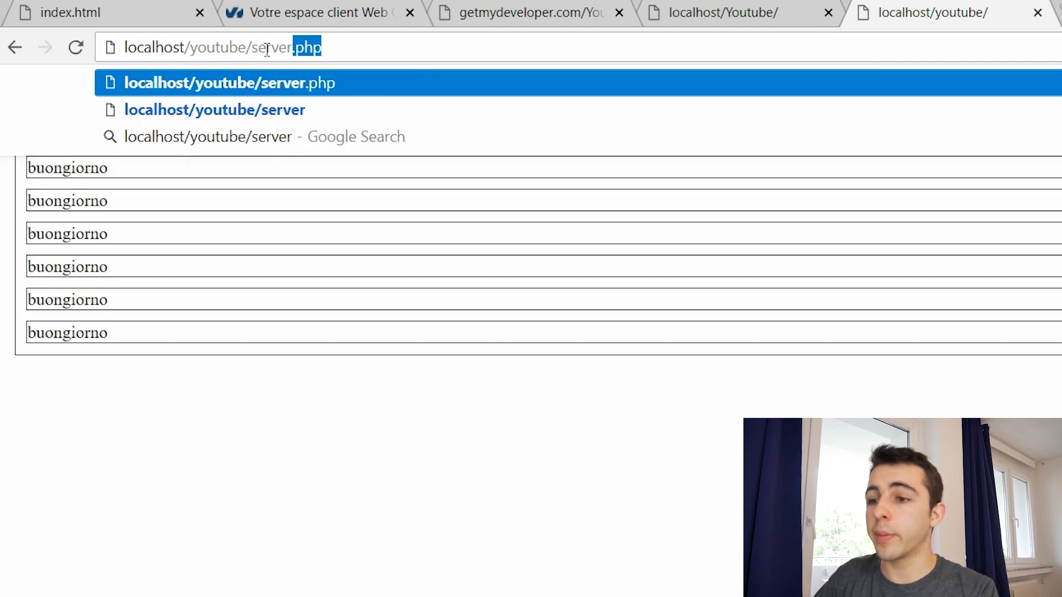
{"action": "key", "text": "Return"}
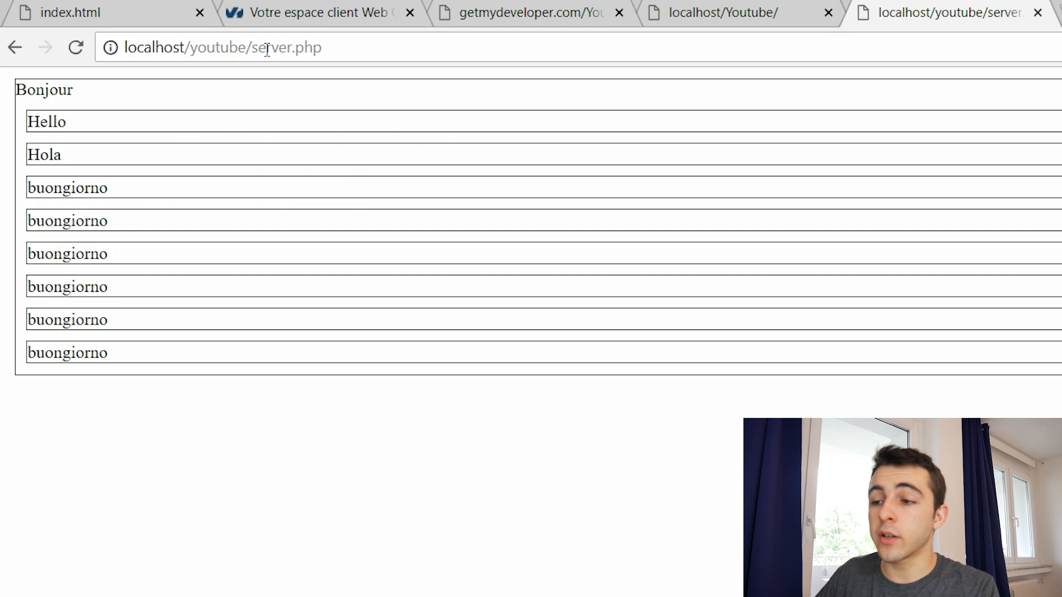
In Visual Studio Code, replace "Bonjour" in the echo statement of server.php with 1+1 and save the file.
{"action": "key", "text": "alt+Tab"}
{"action": "left_click_drag", "start_coordinate": [241, 194], "coordinate": [165, 195]}
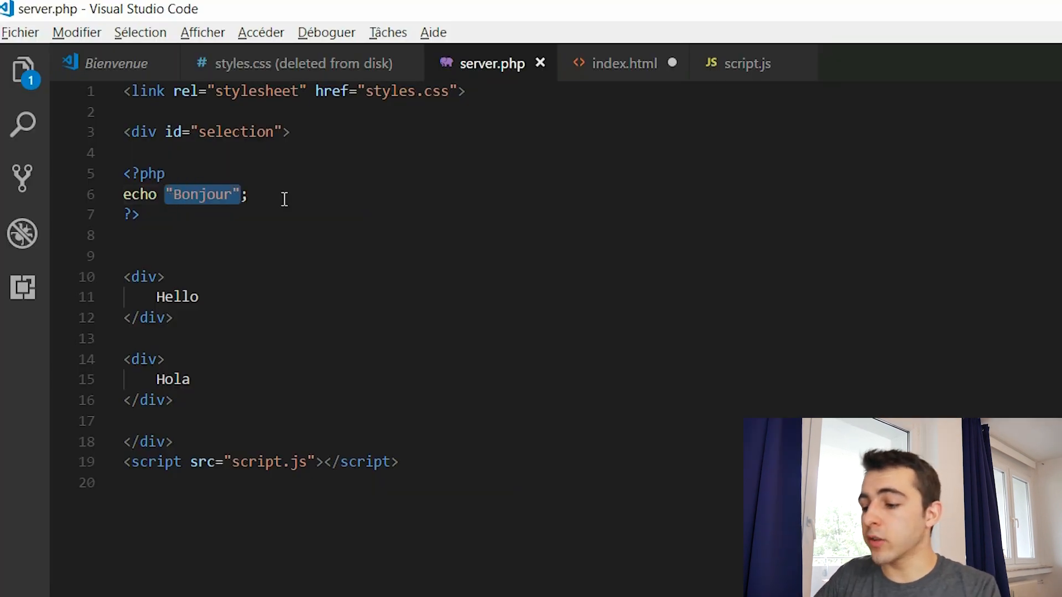
{"action": "type", "text": "1+1;"}
{"action": "key", "text": "ctrl+s"}
Reload server.php in Chrome and highlight the echoed value at the start of the page.
{"action": "key", "text": "alt+Tab"}
{"action": "key", "text": "F5"}
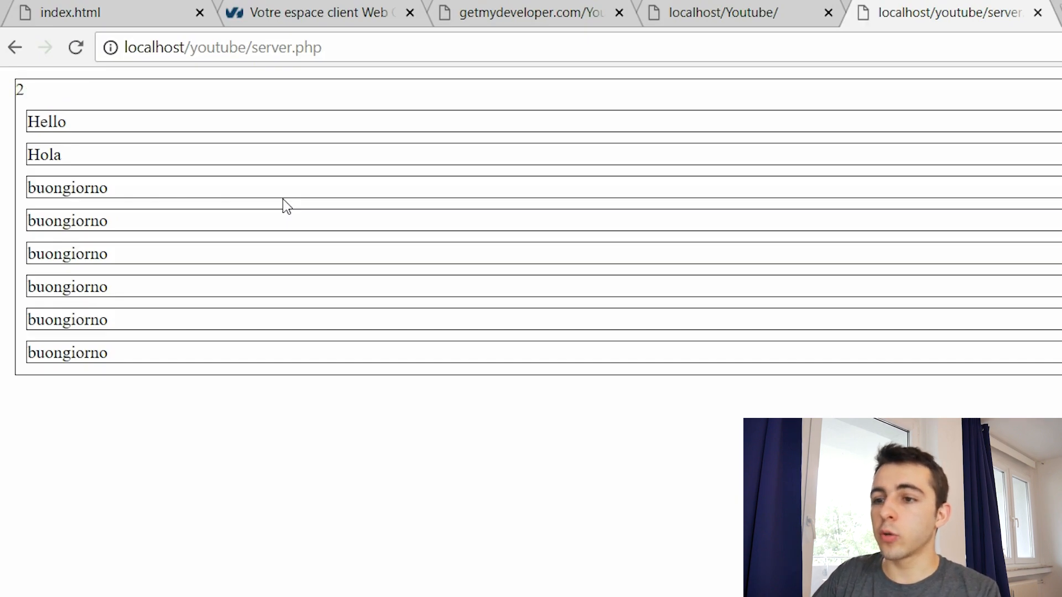
{"action": "left_click_drag", "start_coordinate": [47, 90], "coordinate": [15, 88]}
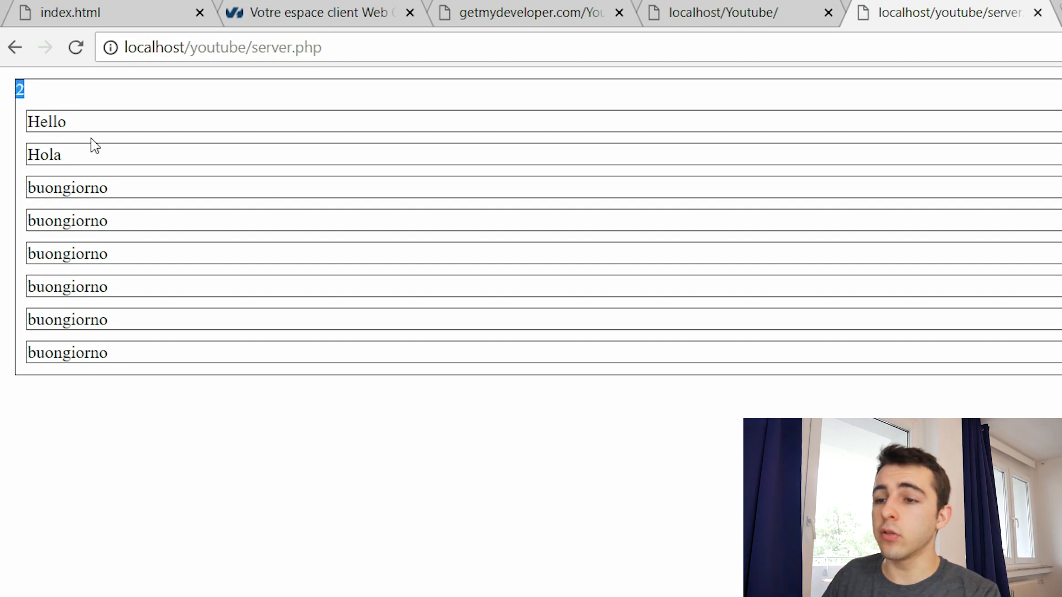